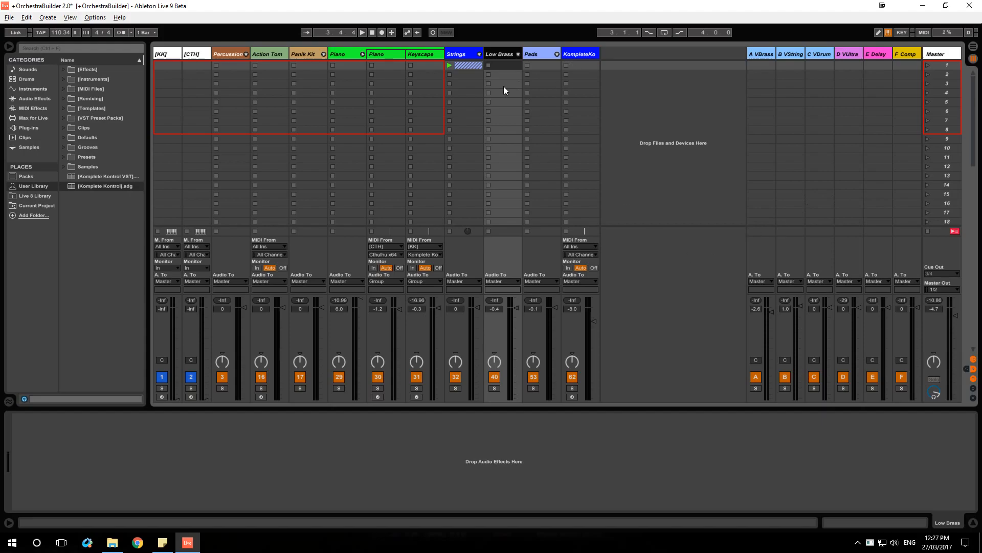
- Unfold the Strings group, inspect its Basses Key and Celli tracks, and fold the group back
click(480, 55)
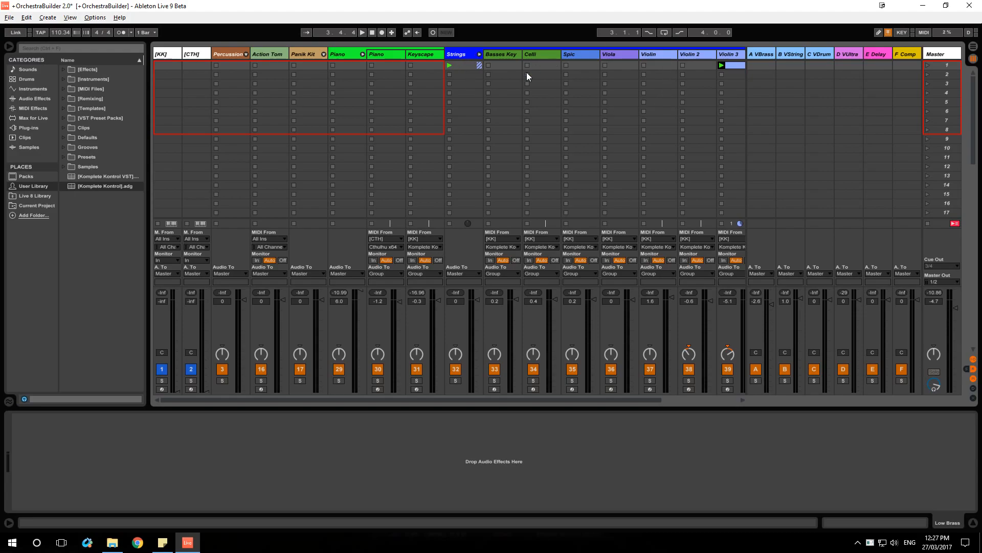
click(503, 66)
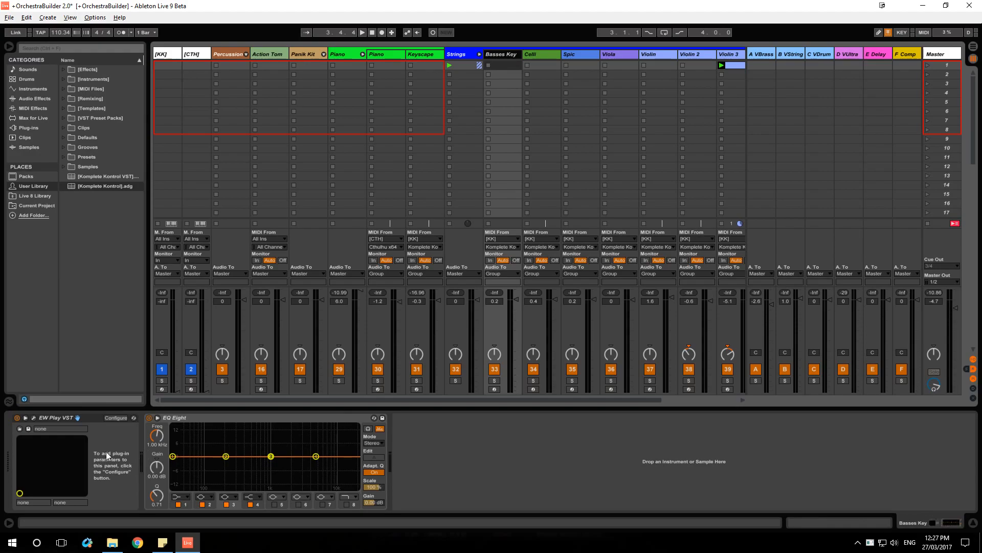
click(546, 55)
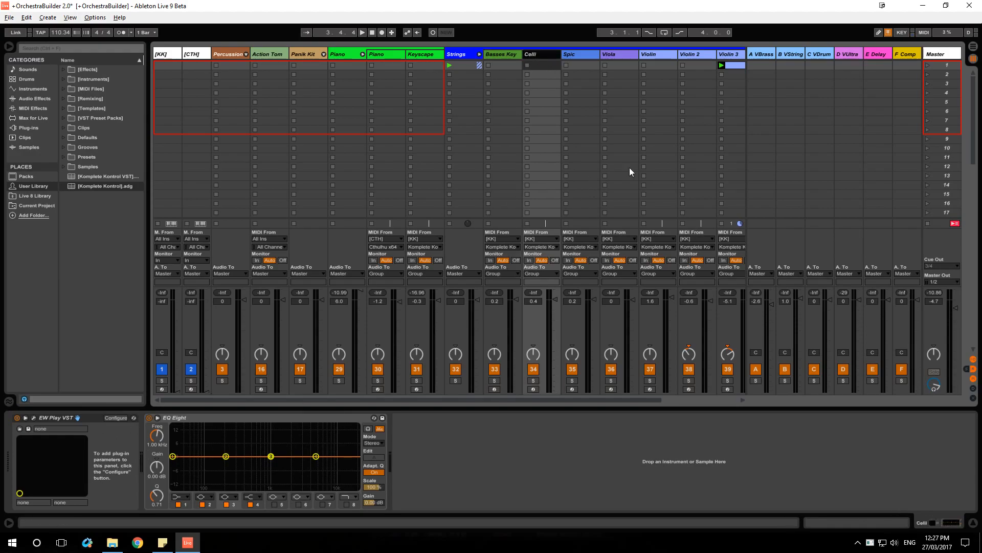
click(479, 54)
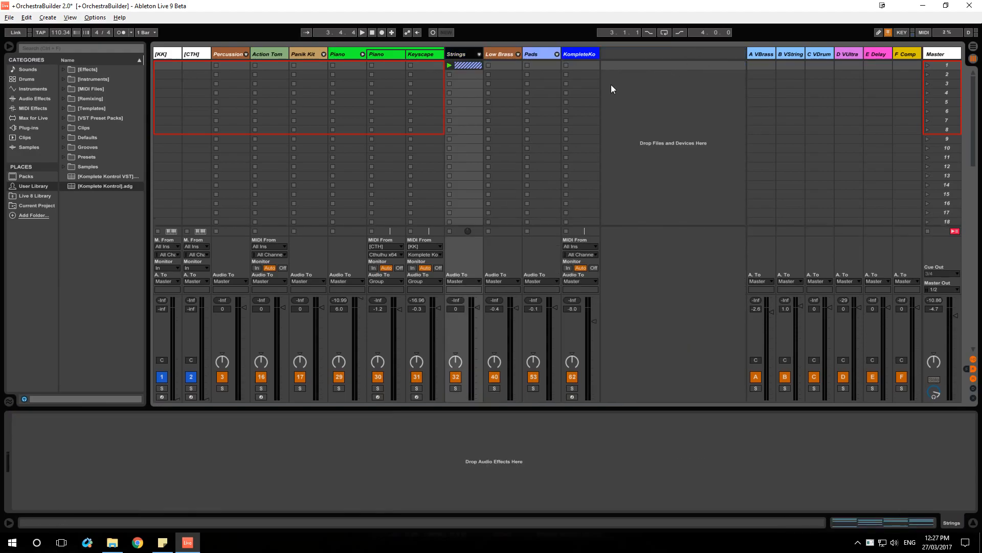
- Unfold the Low Brass group, inspect its Main, Sus Acc, Sus Lit, Sus and RRX5Mo tracks, and fold it back
click(518, 53)
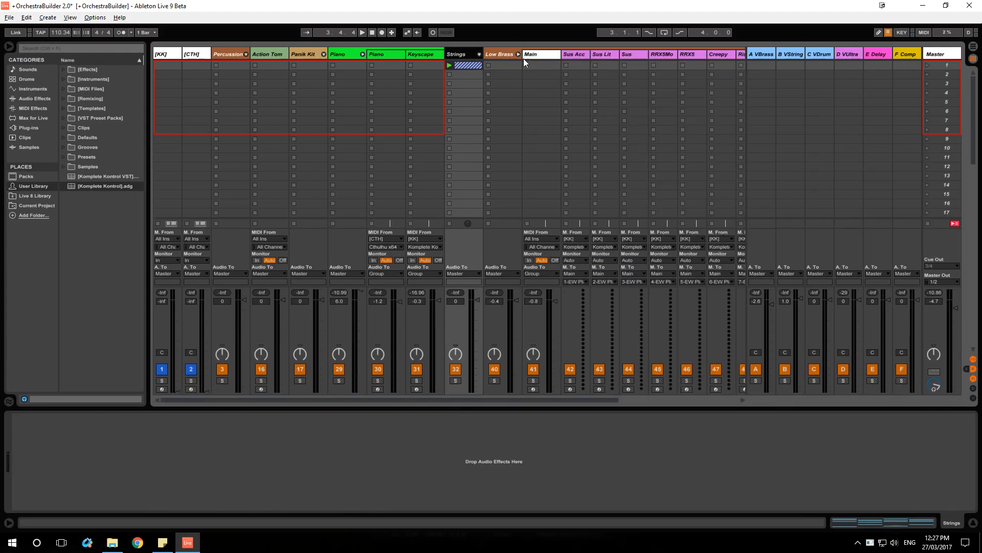
click(543, 57)
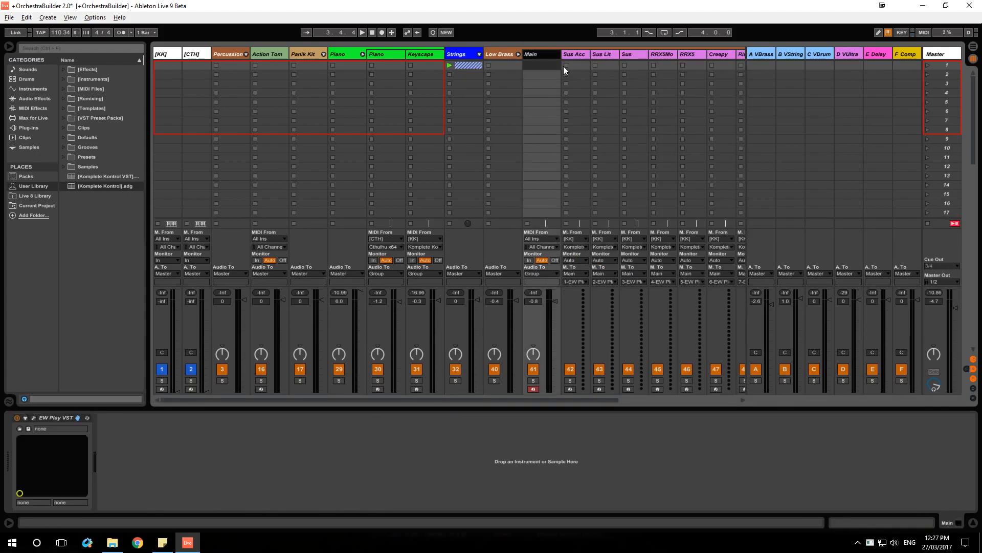
click(577, 53)
click(609, 54)
click(627, 55)
click(661, 54)
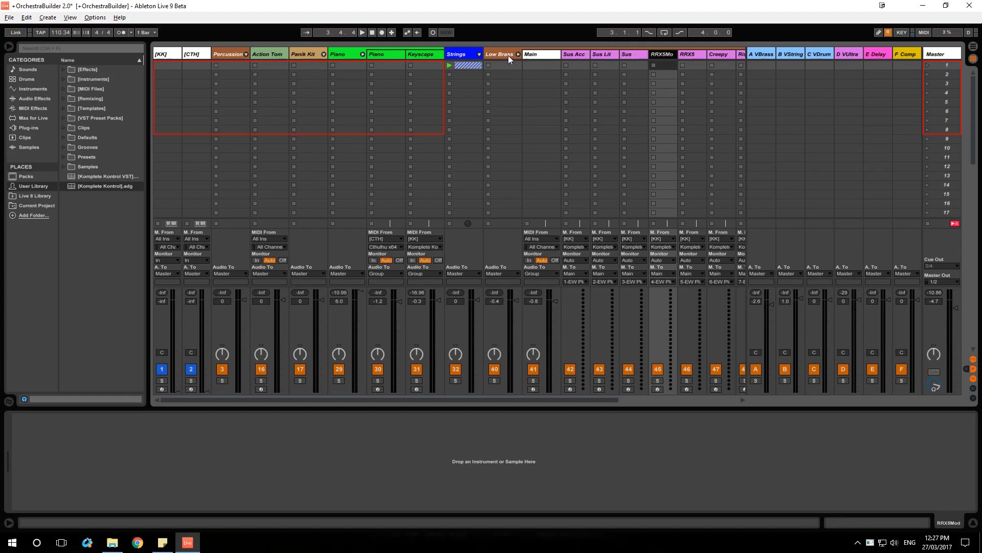
click(542, 55)
key(Delete)
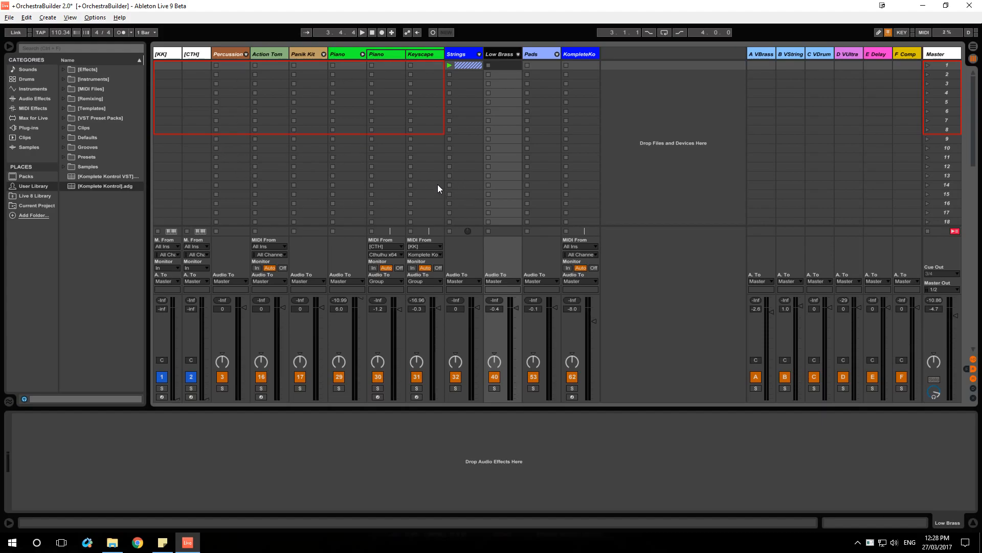
- Open the Komplete Kontrol plug-in window from the [KK] track and move it over the empty session area
click(163, 55)
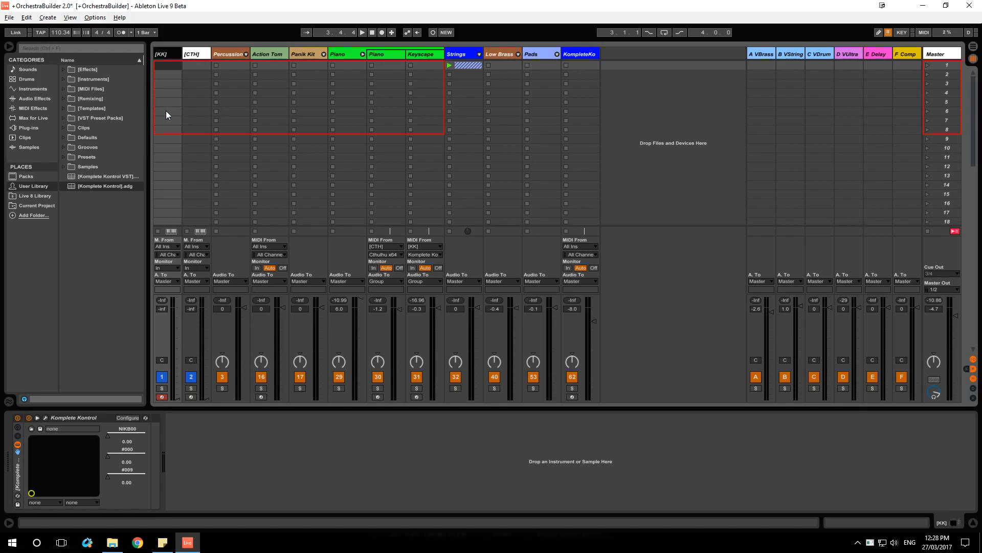
click(59, 417)
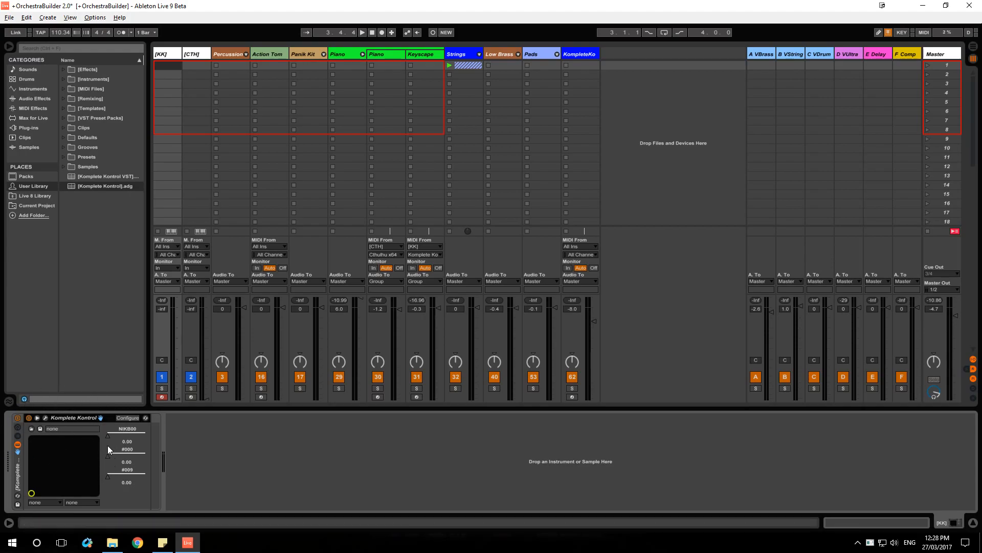
click(128, 427)
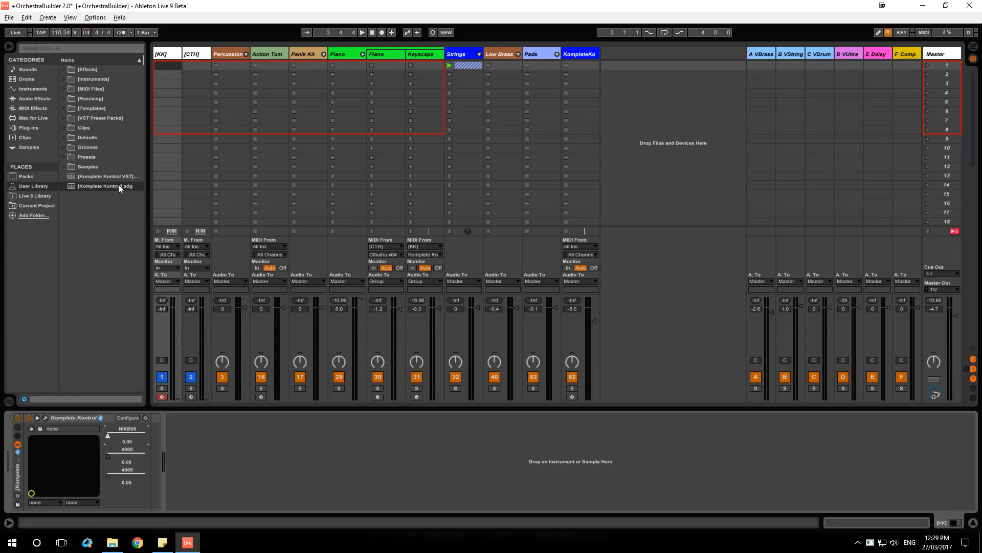
click(108, 176)
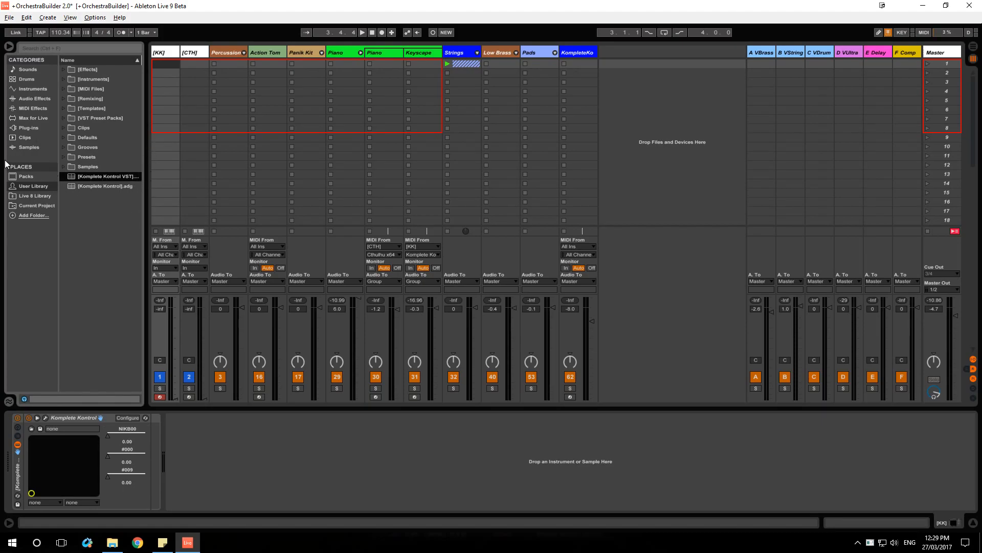
click(46, 418)
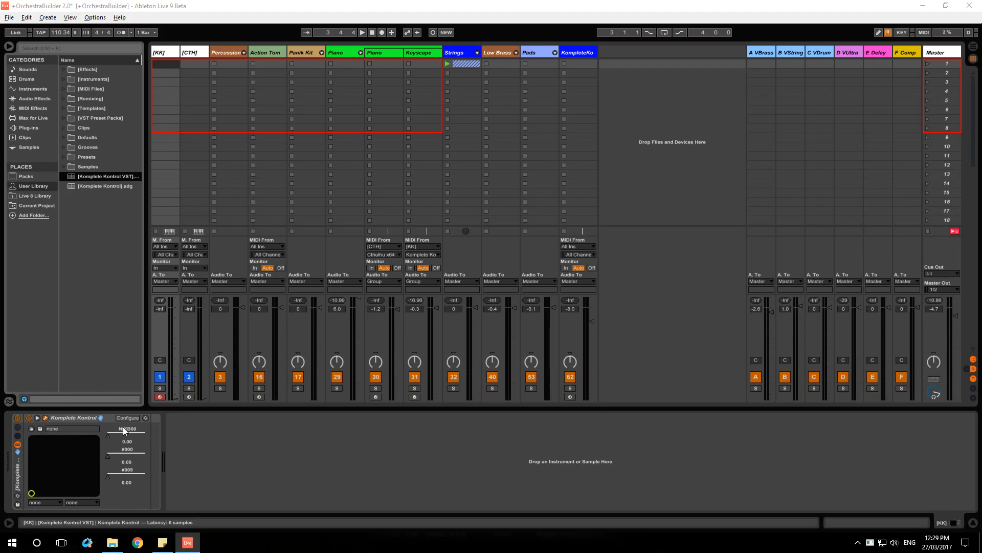
drag(215, 120, 698, 182)
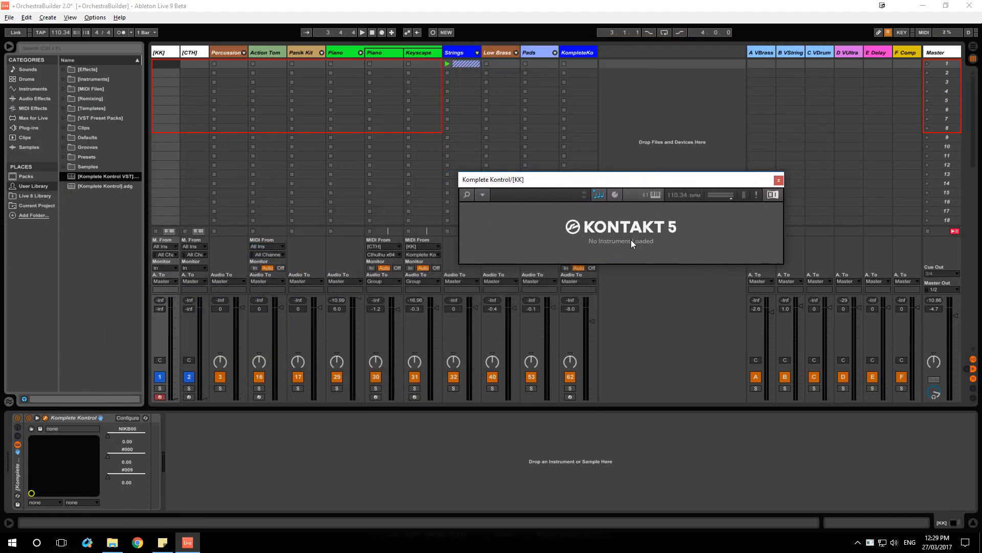
- Choose Kontakt 5 16out from the Native Instruments plug-ins in Komplete Kontrol
click(483, 195)
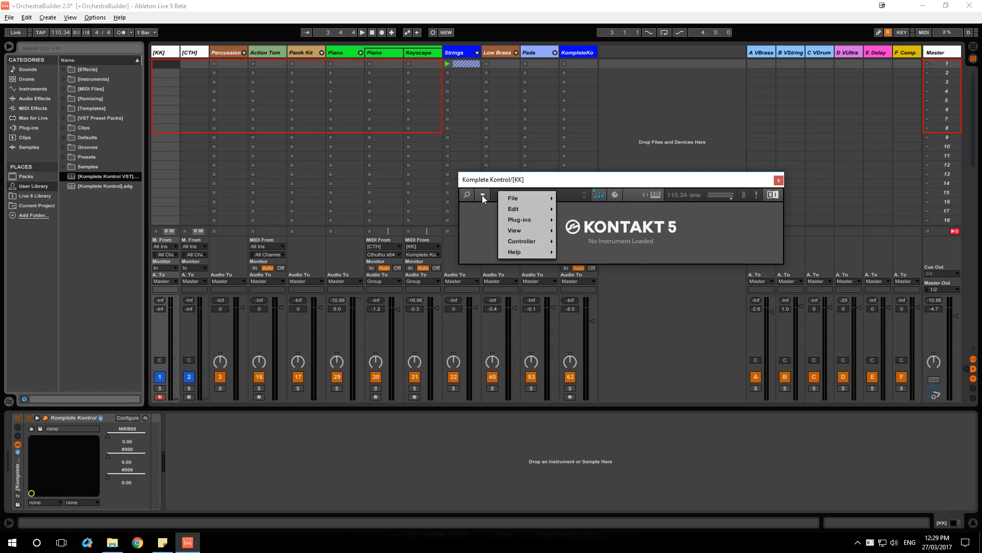
mouse_move(531, 220)
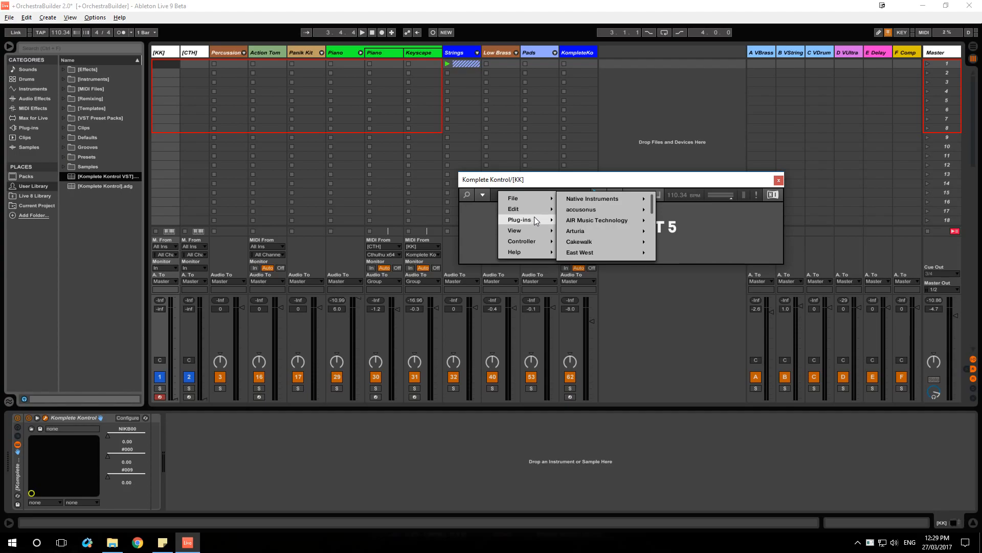
mouse_move(620, 198)
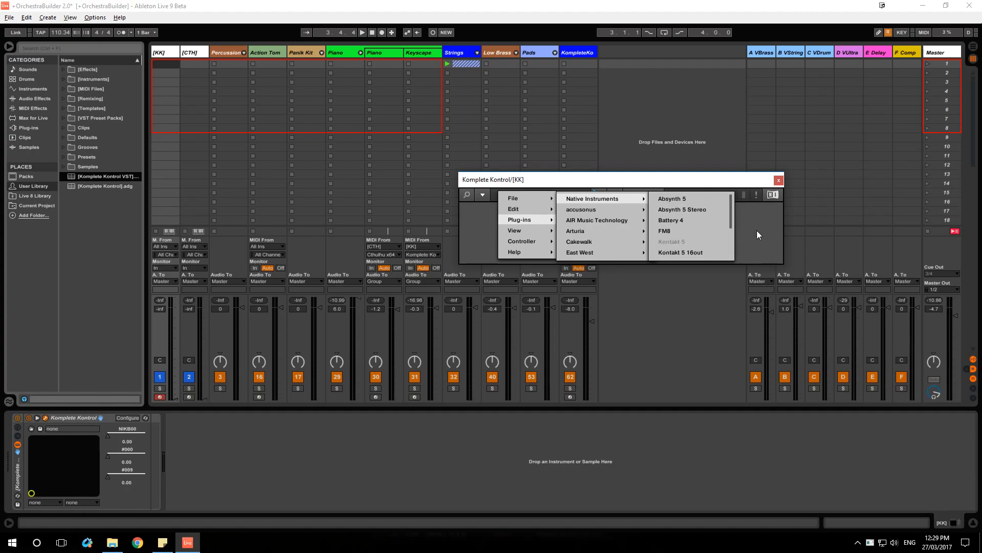
click(685, 252)
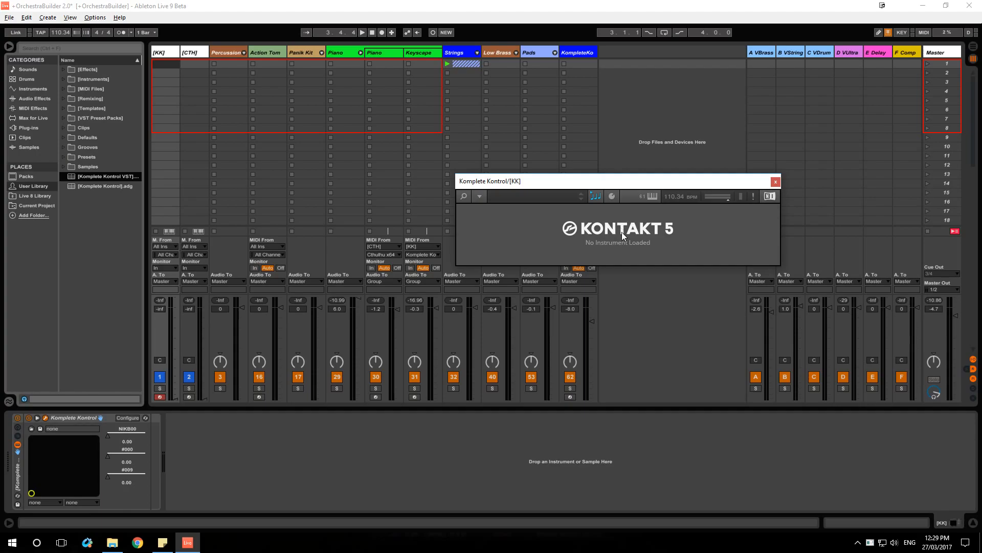
- Show Komplete Kontrol's performance settings, check the Arp page and return to the Scale page
click(595, 198)
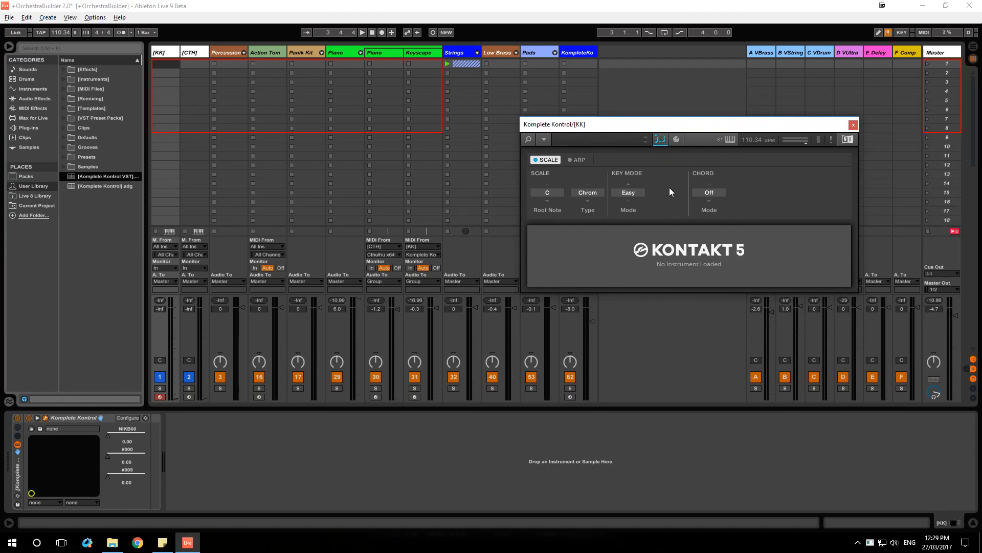
click(580, 159)
click(556, 160)
- Review the available MIDI input sources for the [KK] track and widen the [KK] and [CTH] tracks
click(164, 246)
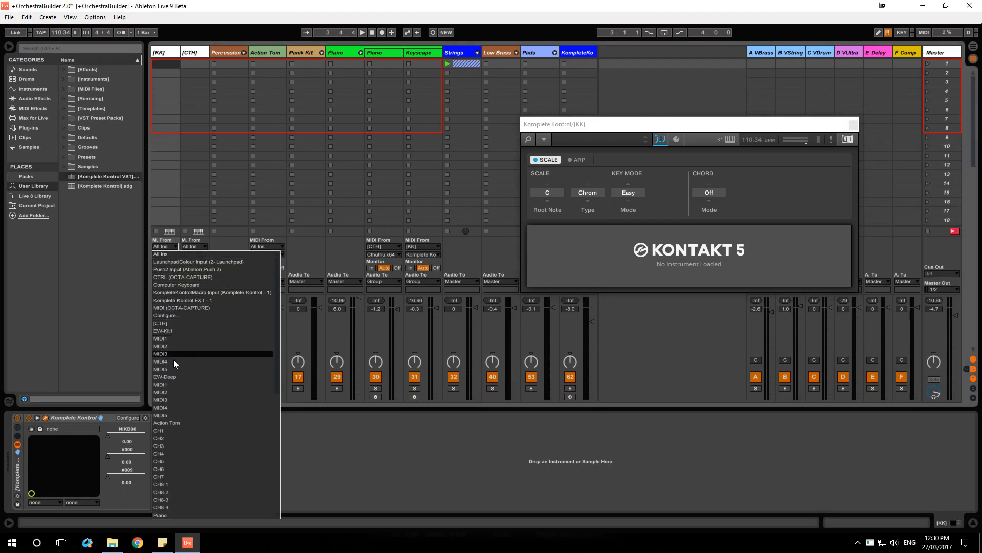
click(161, 246)
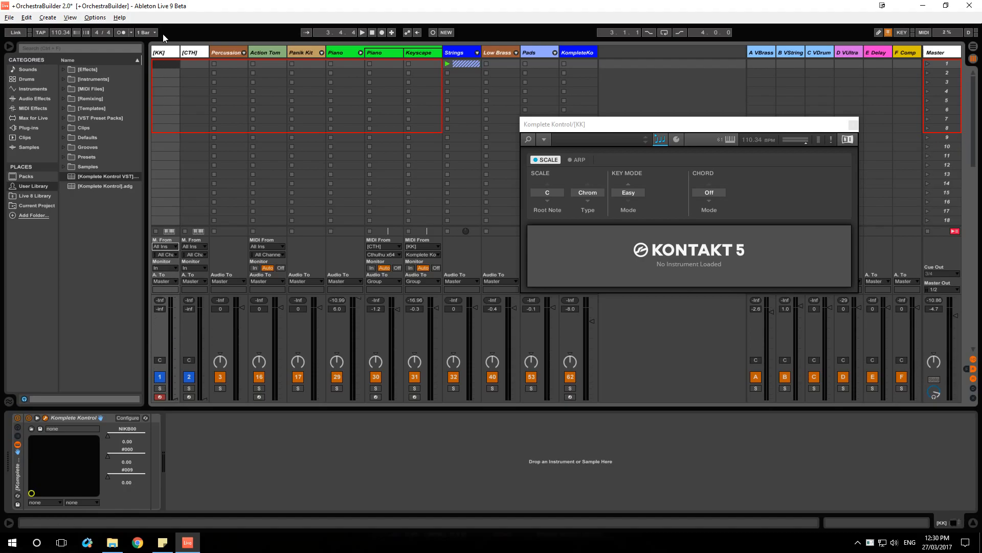
drag(180, 52, 228, 51)
click(198, 193)
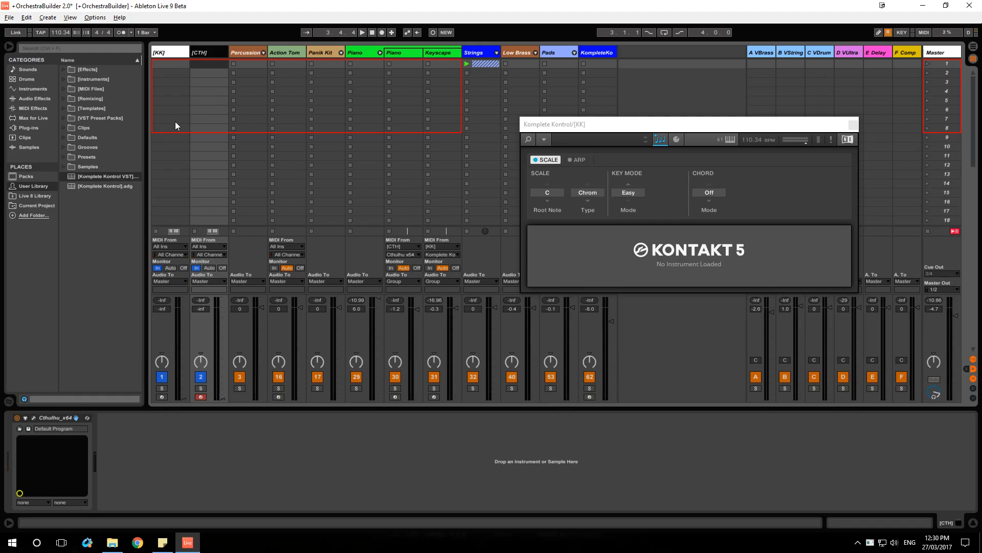
- Switch between the [KK] and [CTH] tracks to compare their devices, ending on [CTH]
click(165, 57)
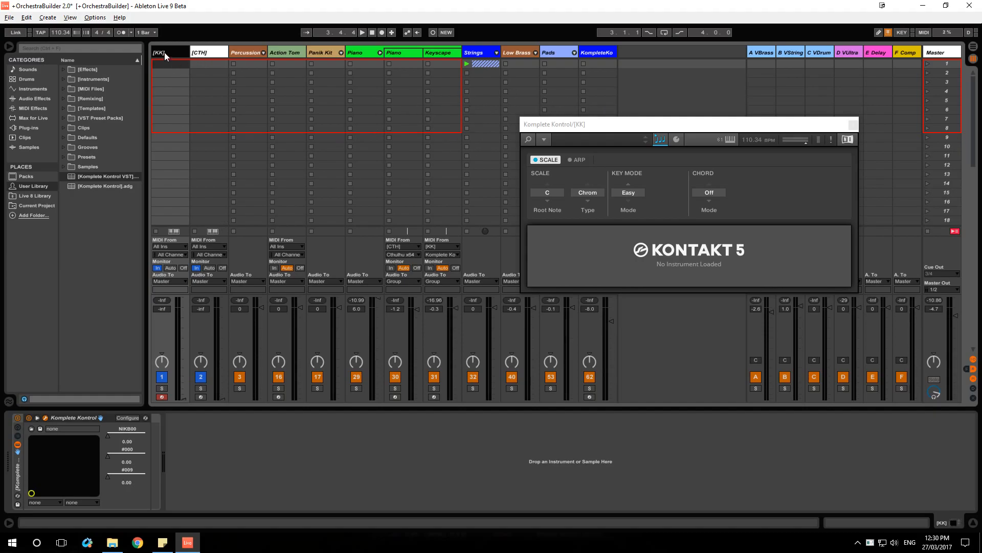
click(209, 53)
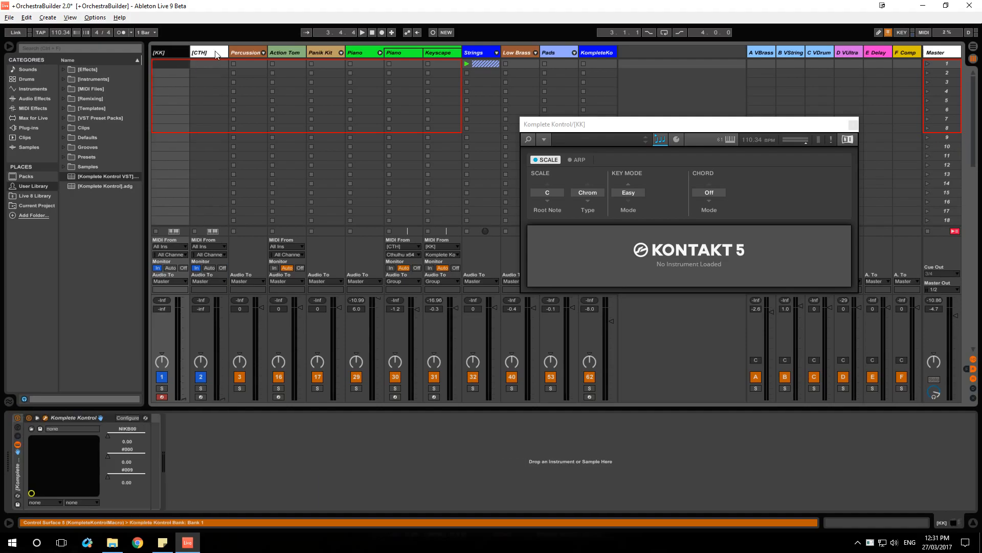
click(213, 51)
click(171, 52)
click(203, 60)
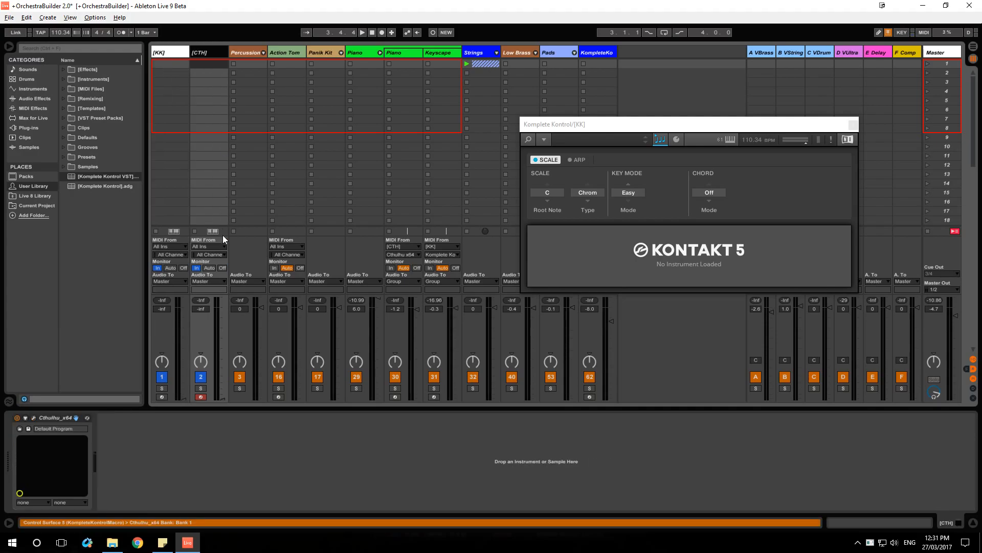
- Open the Cthulhu plug-in window from the [CTH] track and reduce its interface size
click(33, 418)
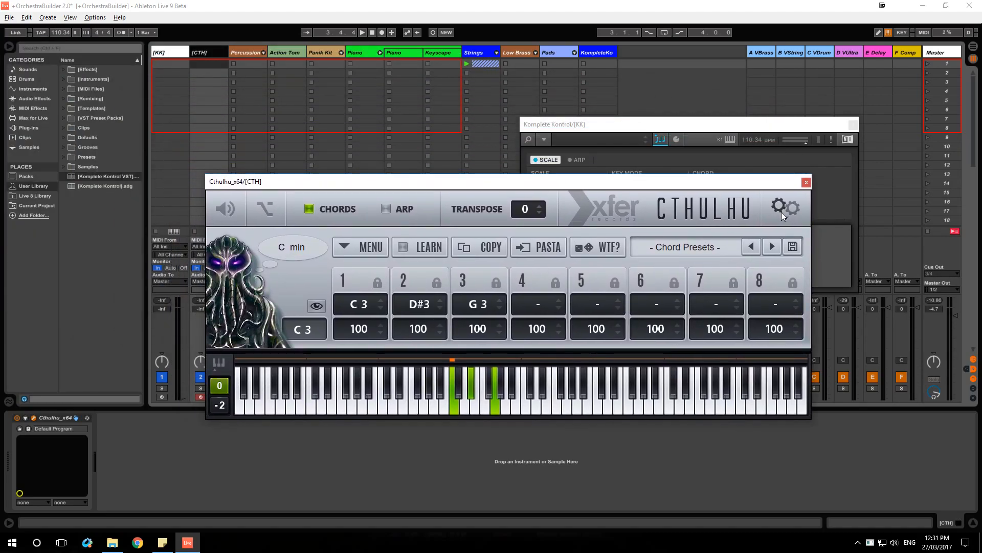
click(783, 210)
click(790, 241)
- Arrange the plug-in windows with Komplete Kontrol directly above Cthulhu, clear of the leading tracks
drag(381, 181, 768, 253)
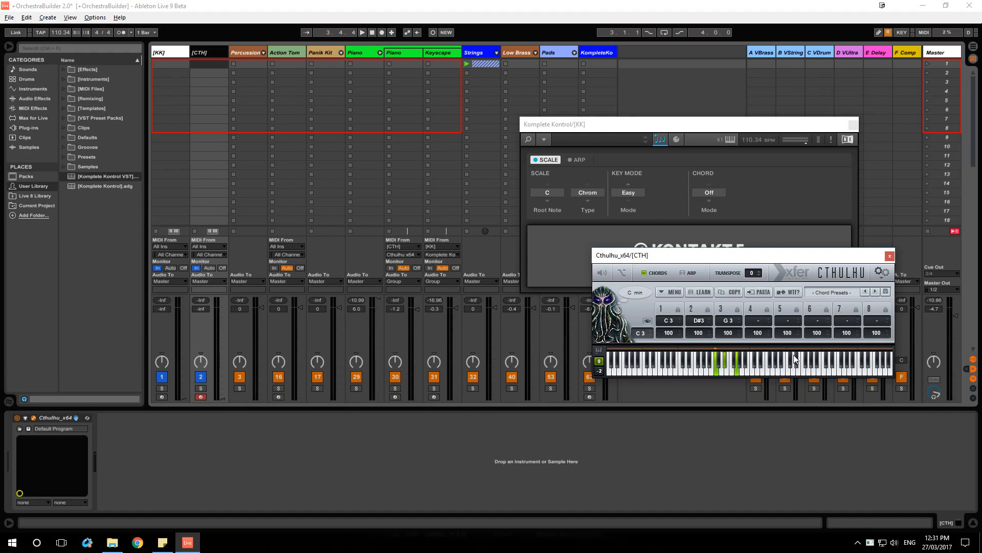
drag(752, 259, 731, 257)
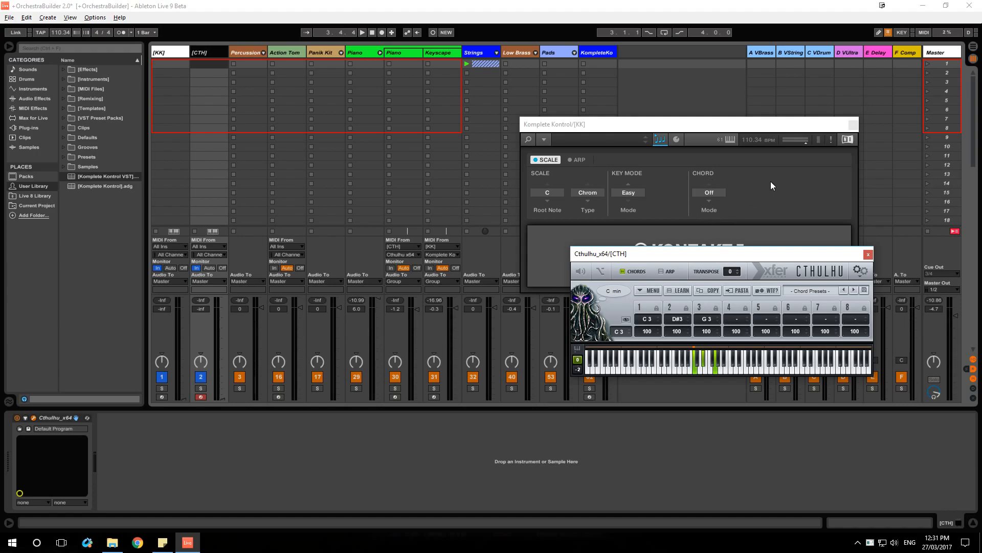
drag(782, 254, 806, 241)
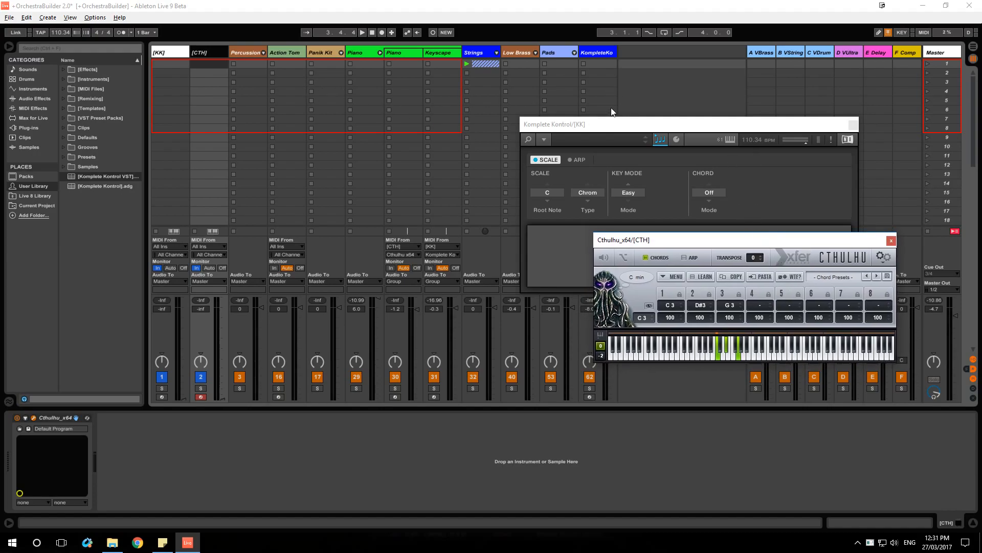
drag(704, 128, 789, 63)
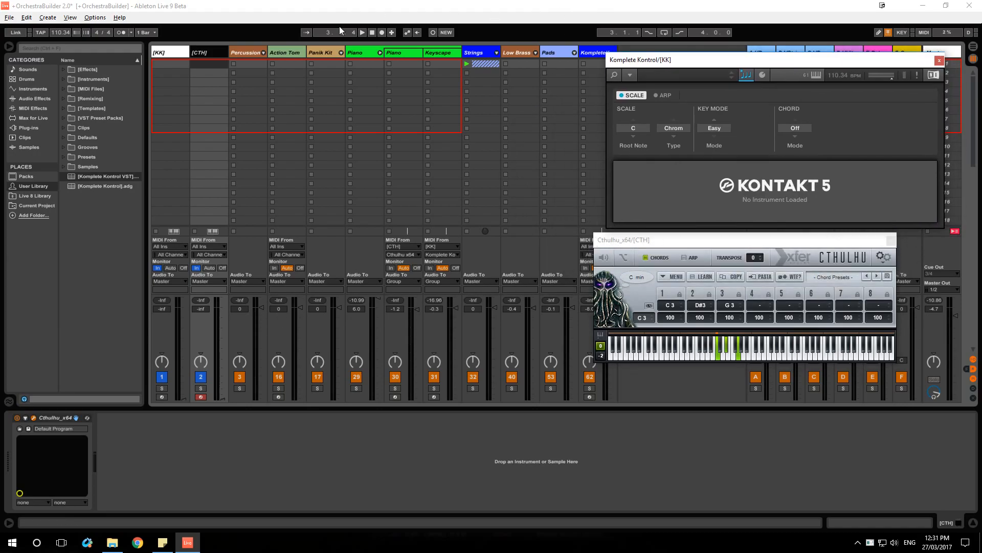
- Inspect the Panik Kit and Piano tracks, the [CTH] and [KK] source tracks, and the Piano group
click(321, 52)
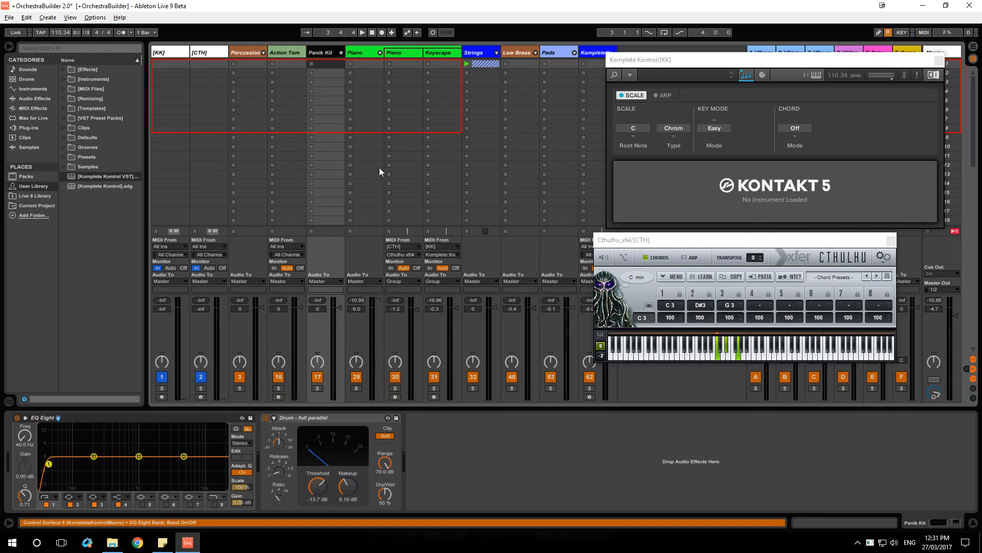
drag(358, 109, 428, 109)
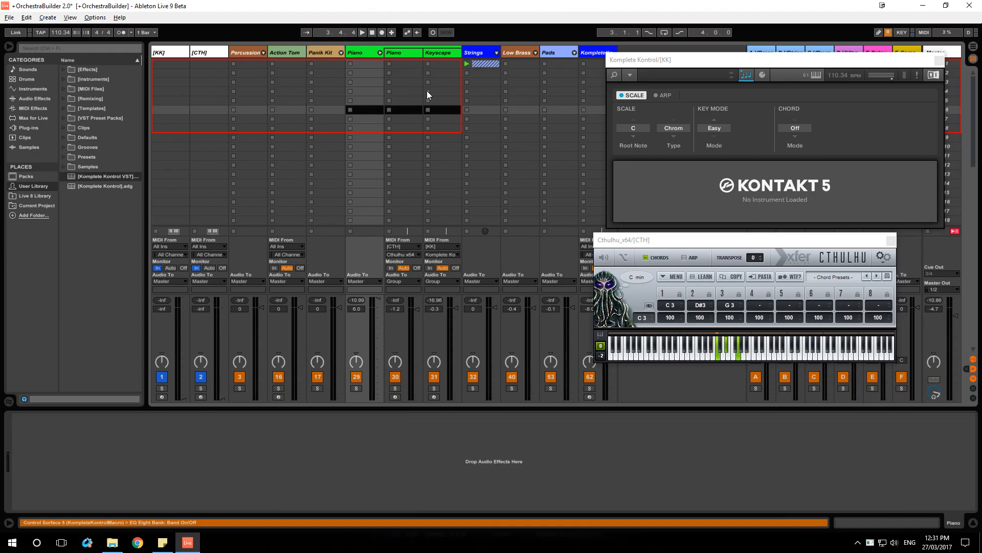
click(400, 131)
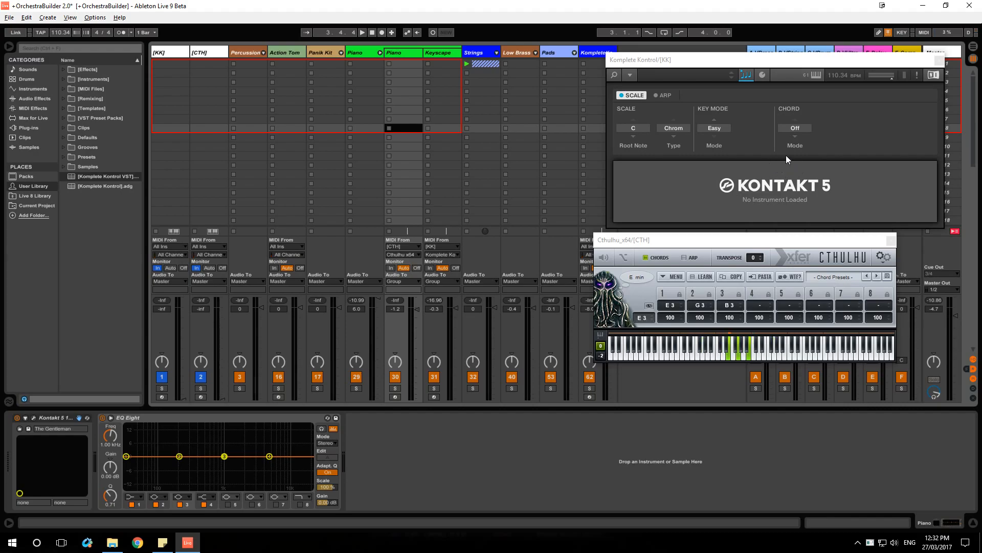
click(211, 52)
click(167, 53)
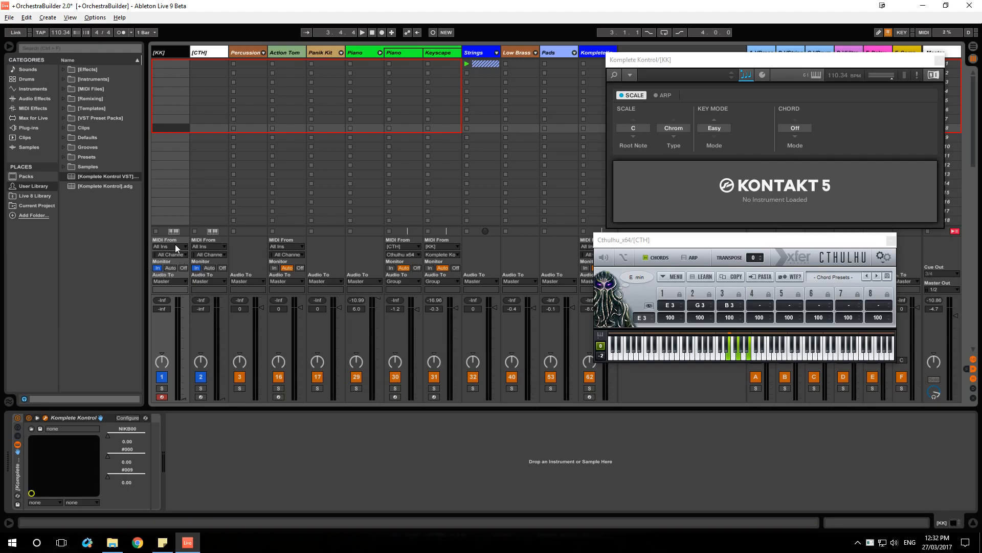
click(364, 54)
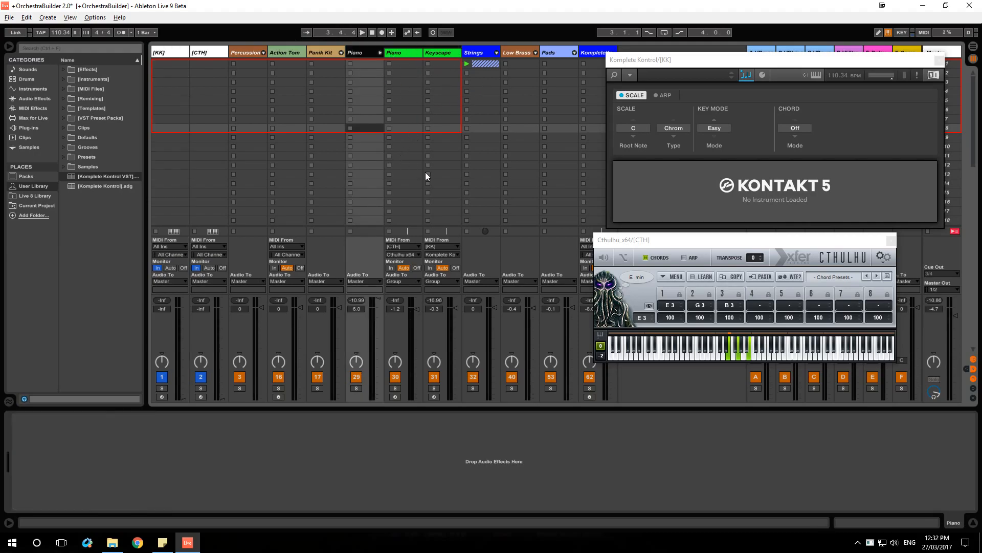
- Open the Keyscape plug-in window from the Keyscape track, examine its loaded patch, and close the window
click(446, 52)
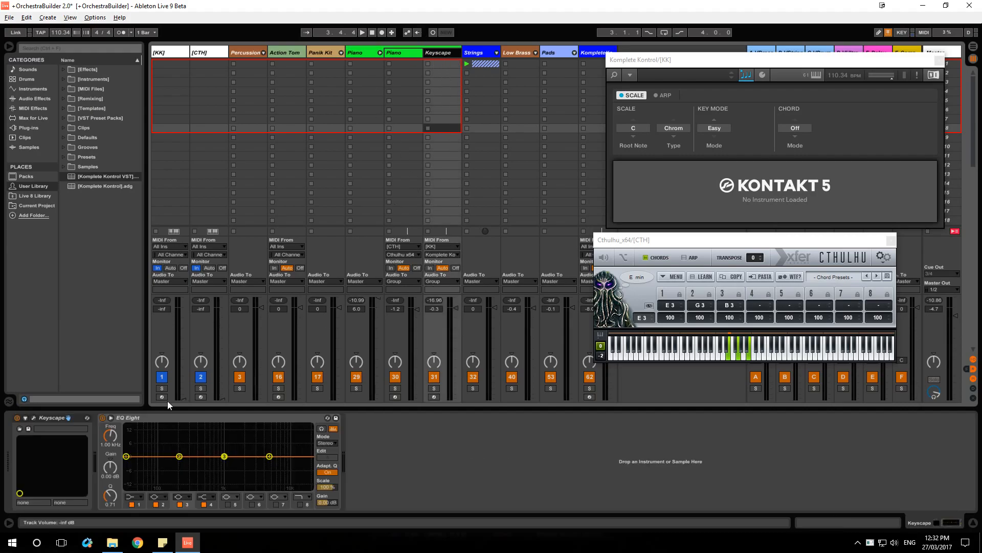
click(25, 417)
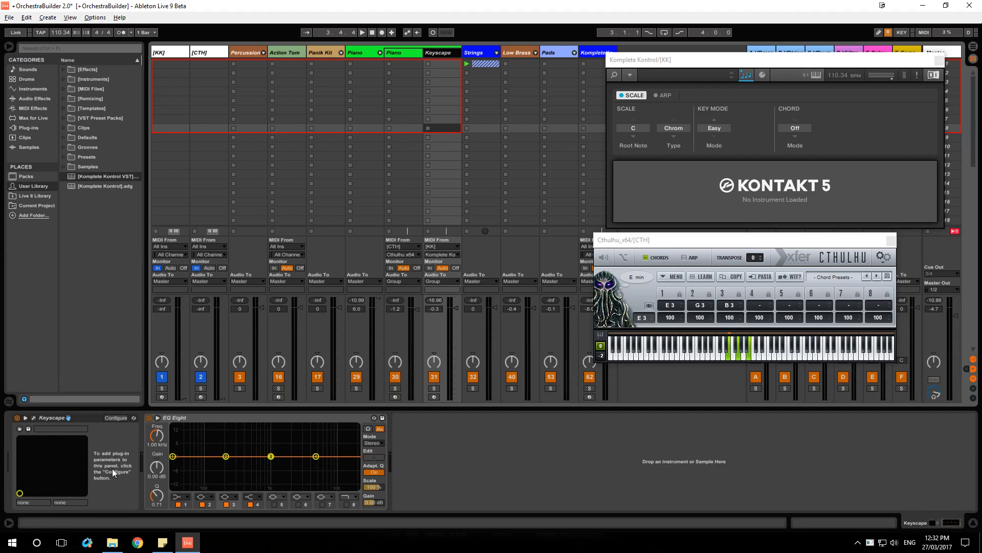
click(33, 417)
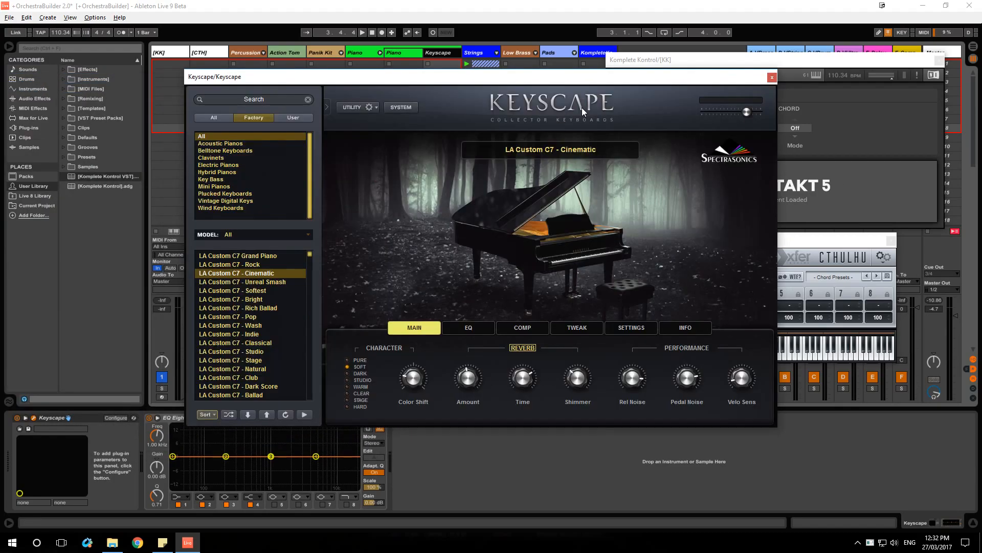
drag(558, 81, 375, 169)
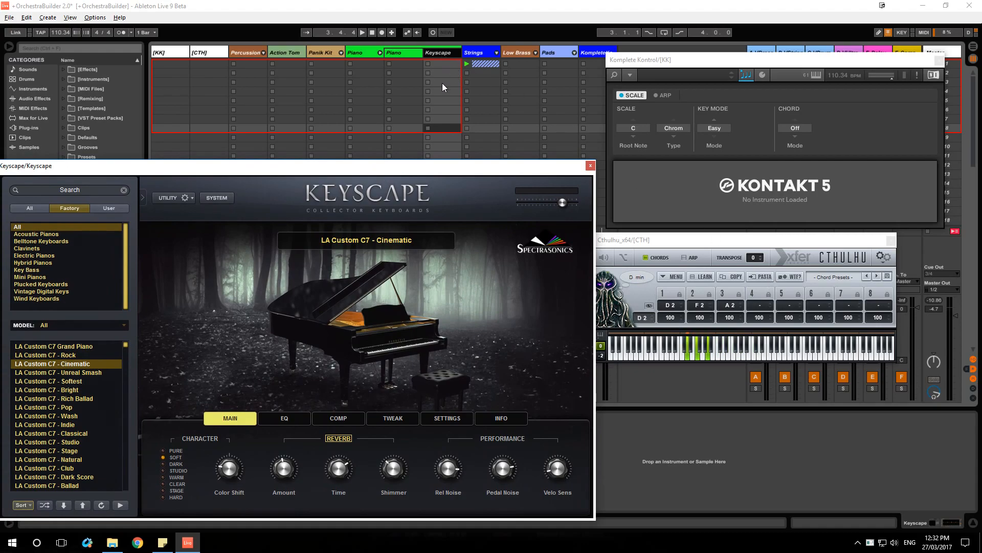
click(591, 166)
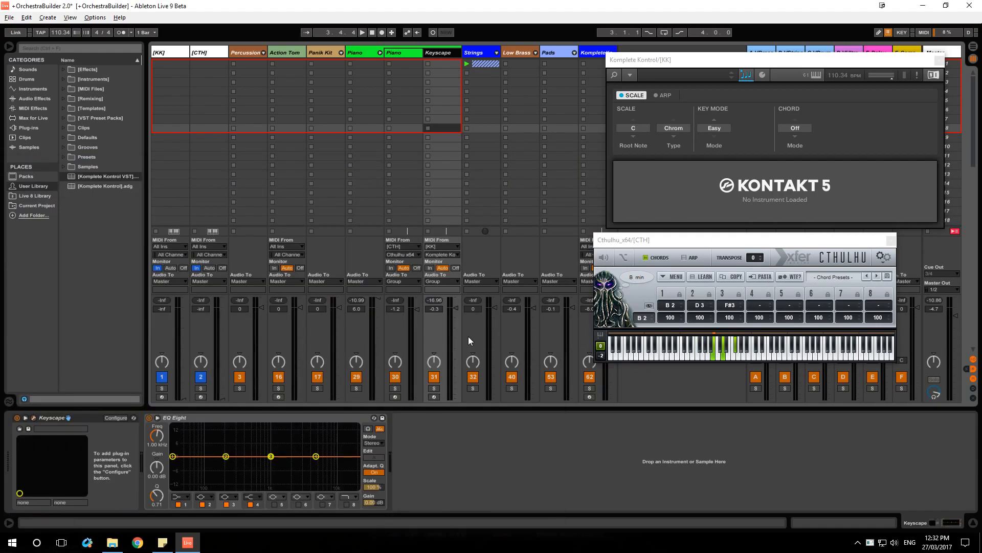
- Arm the Keyscape track, set Komplete Kontrol's chord mode to Harm with type Minor while auditioning it, and disarm the track
click(434, 397)
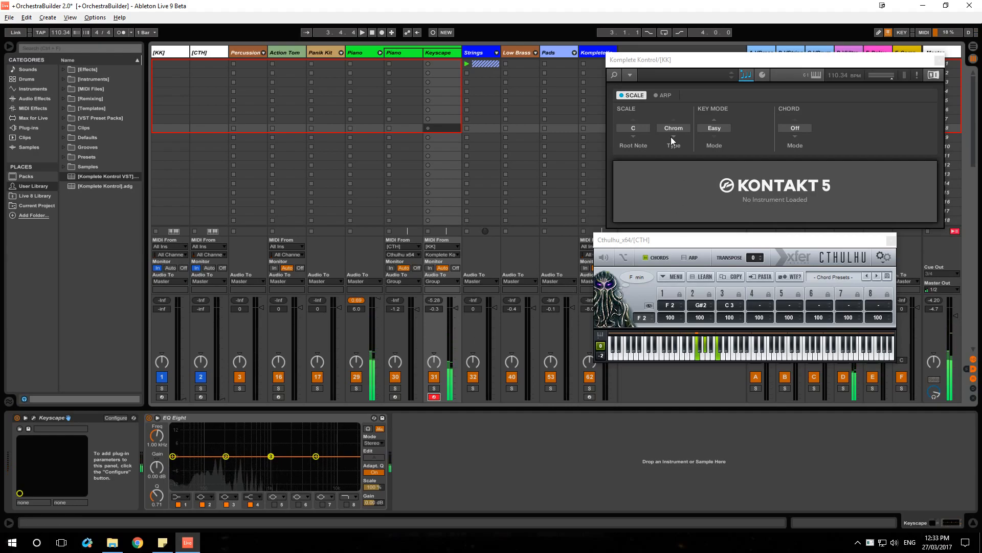
click(677, 100)
click(667, 97)
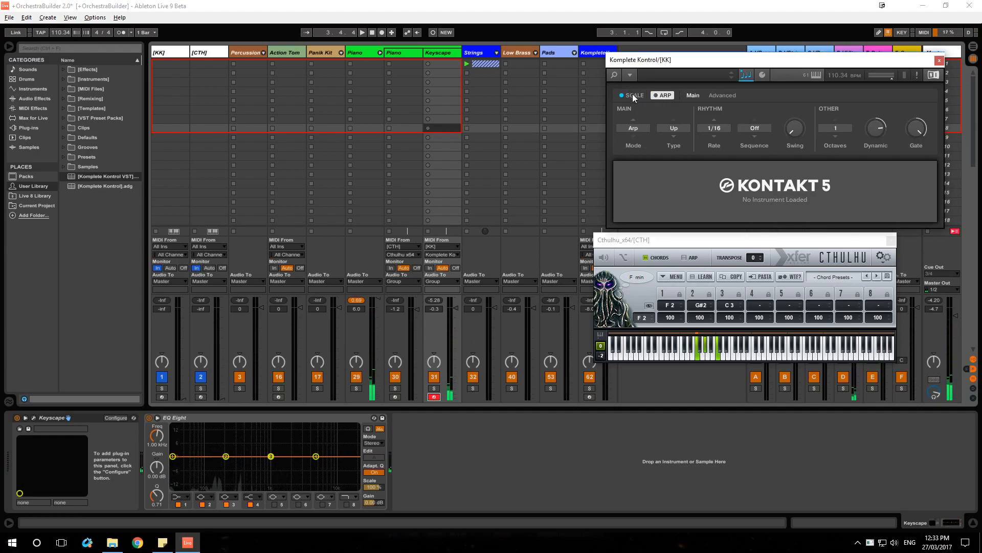
click(633, 97)
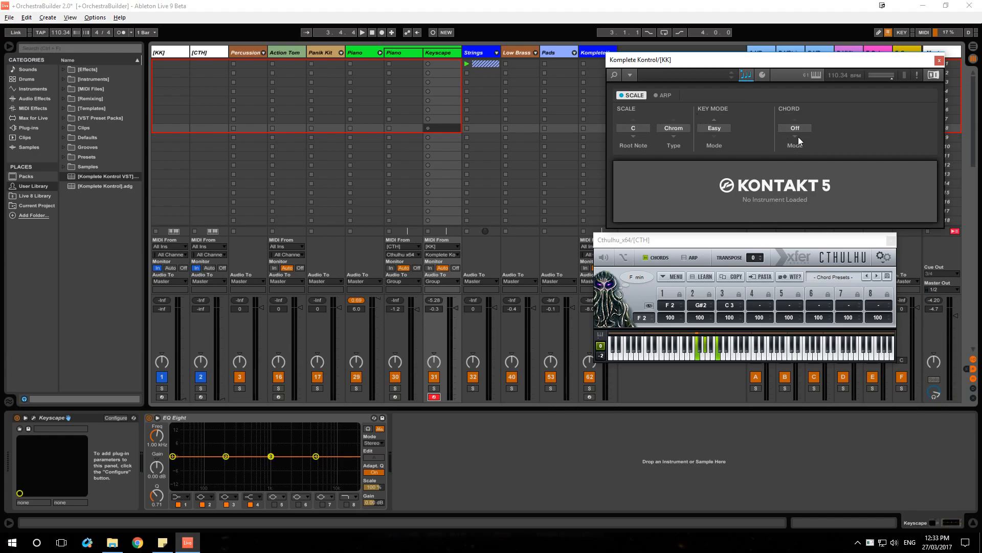
click(811, 77)
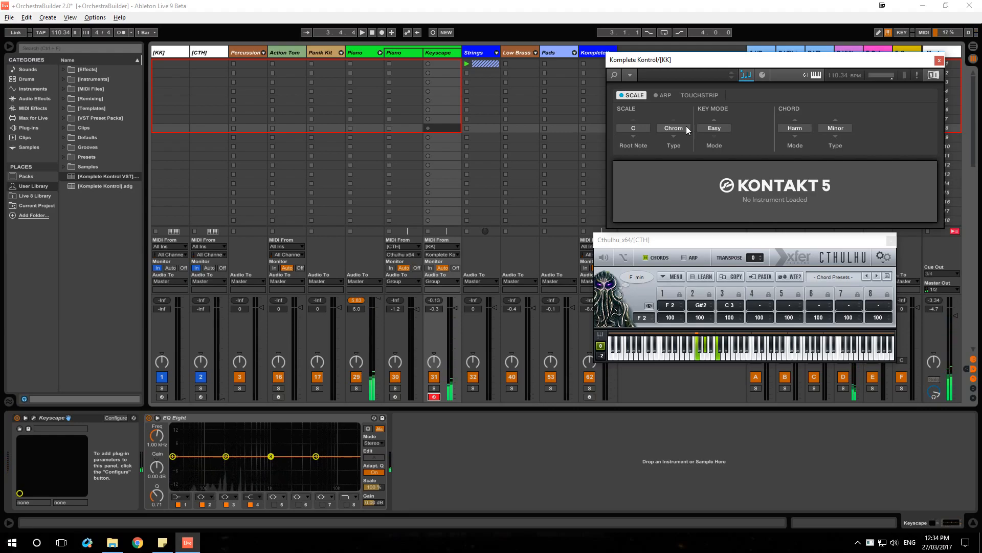
click(434, 397)
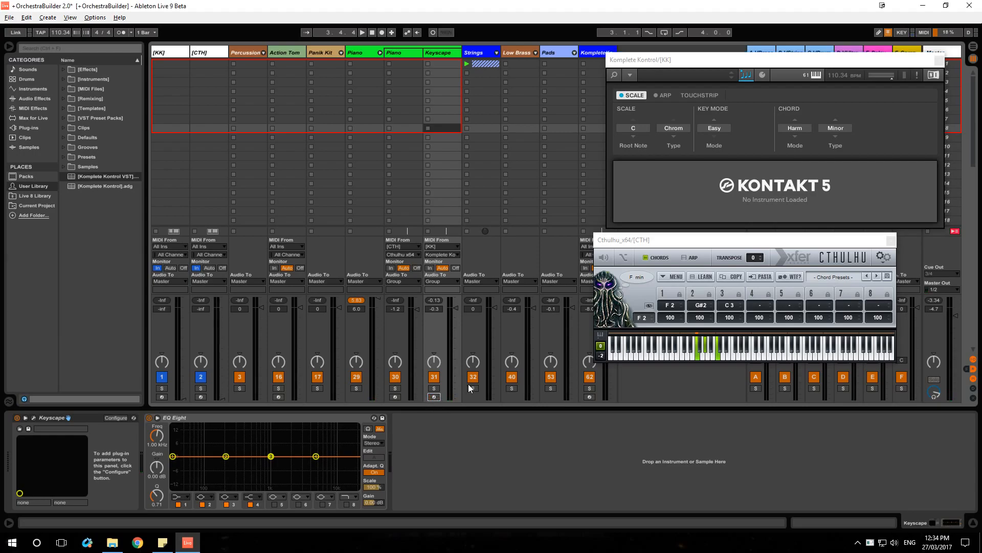
- Unfold the Strings group and arm the Spic track to audition it
click(497, 52)
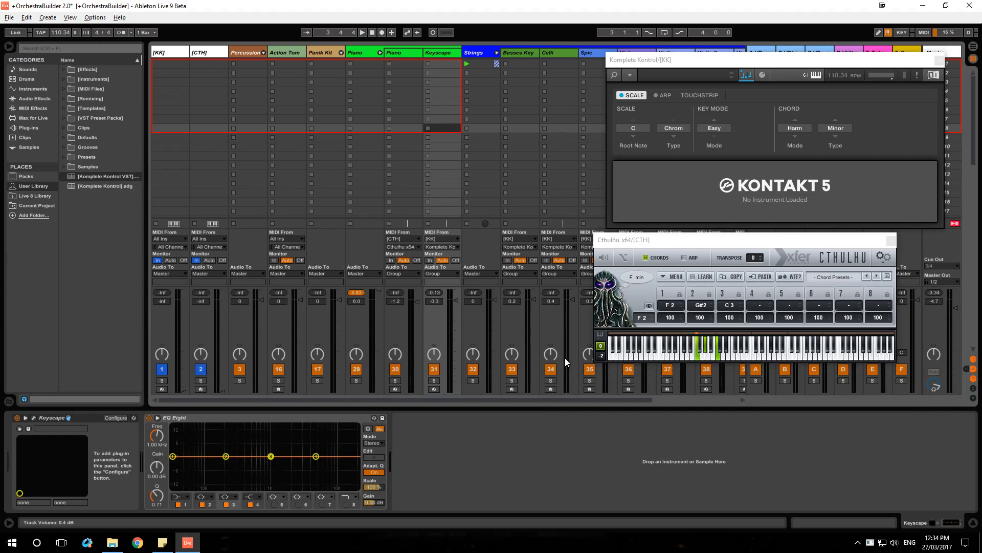
click(588, 389)
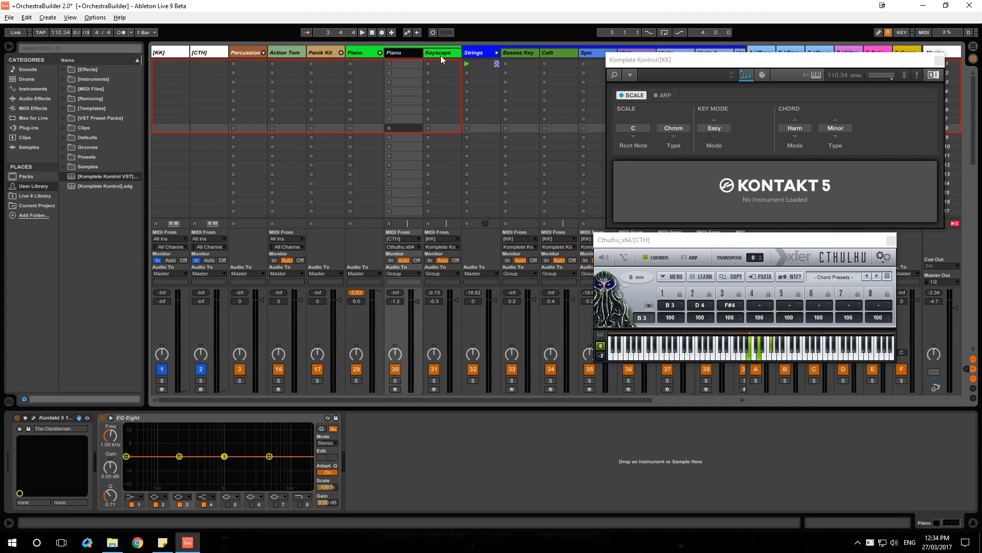
- Create an empty MIDI clip in the Keyscape track's first slot, enlarge the clip editor, and arm the track
double_click(449, 66)
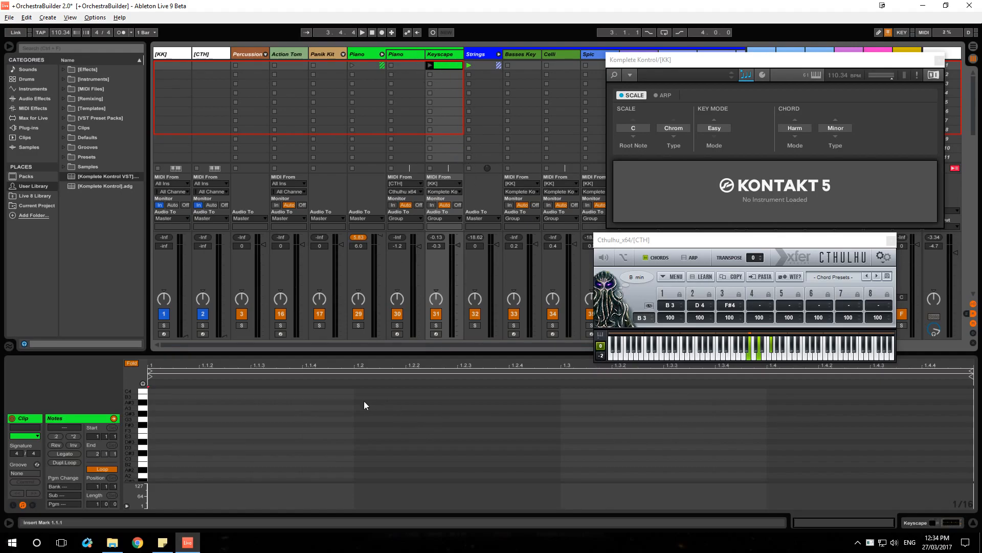
drag(259, 356, 387, 253)
click(435, 306)
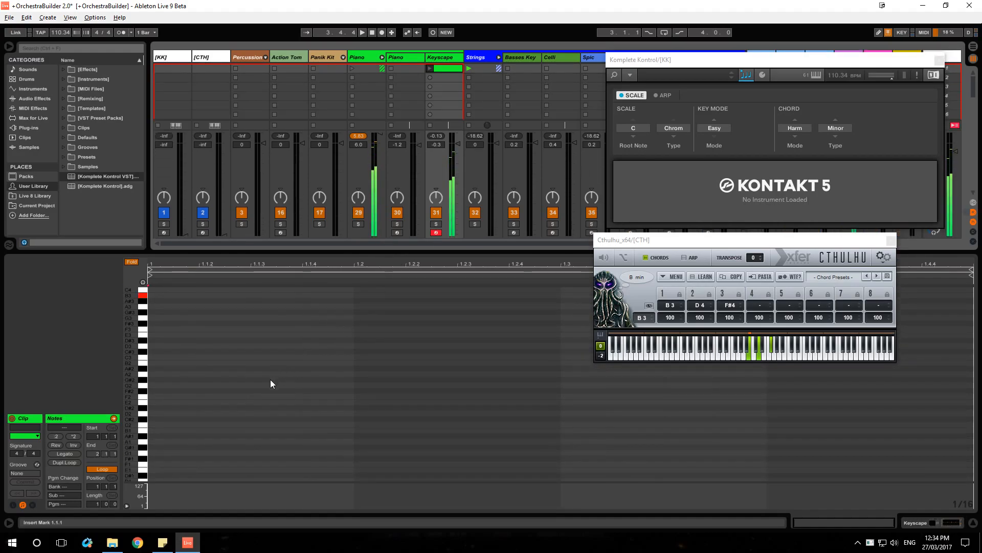
click(270, 377)
scroll(275, 384, up, 5)
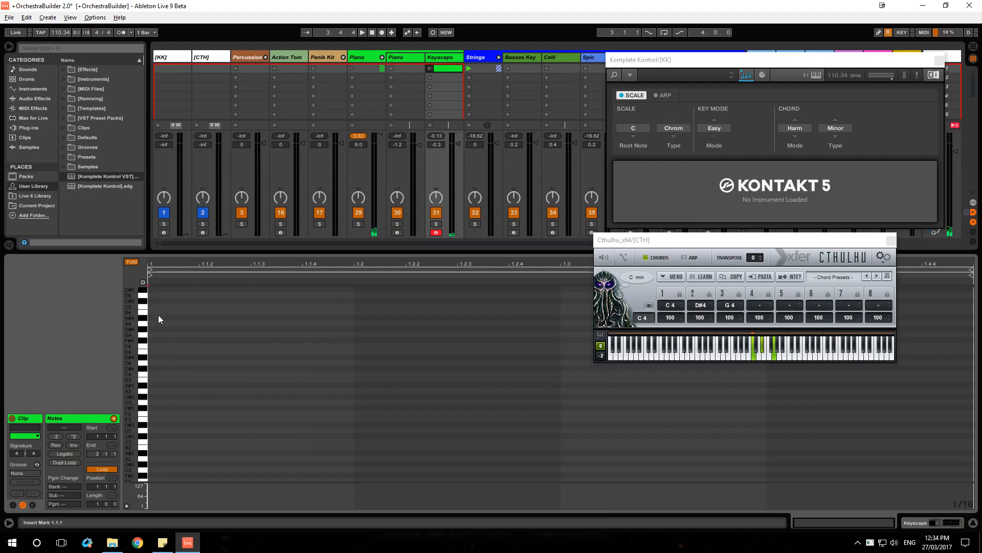
- Test the playback, stop it, and delete the existing clip from the Violin 3 track
click(362, 33)
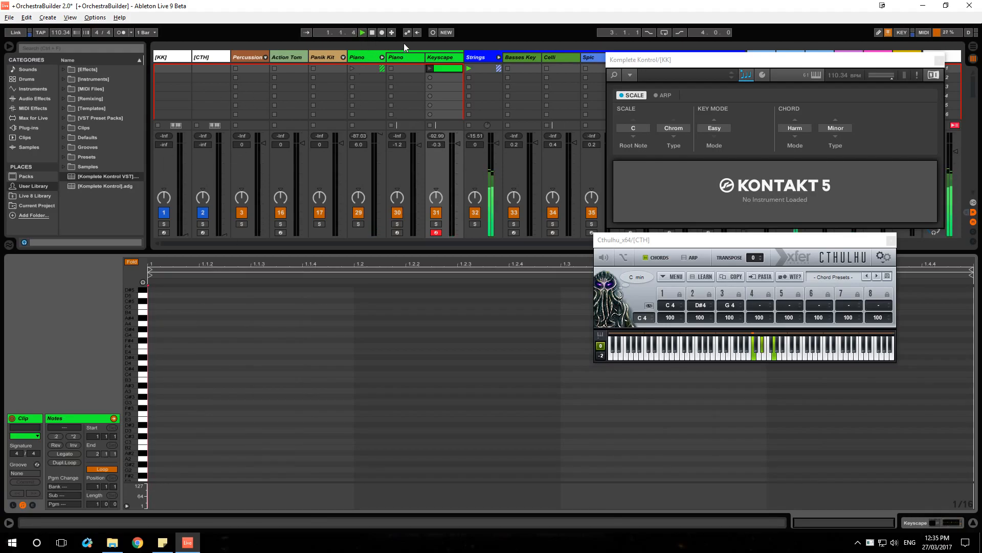
click(369, 34)
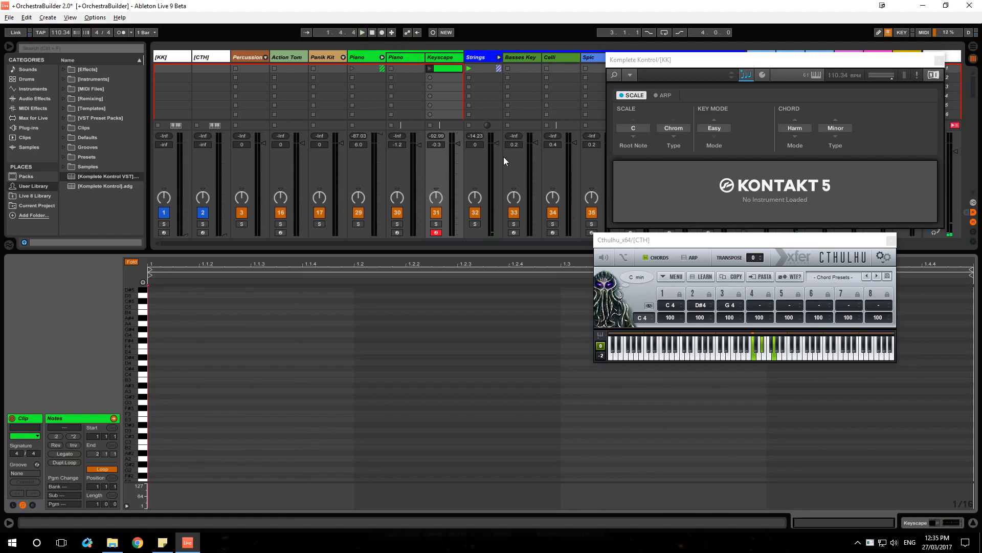
drag(348, 244, 539, 224)
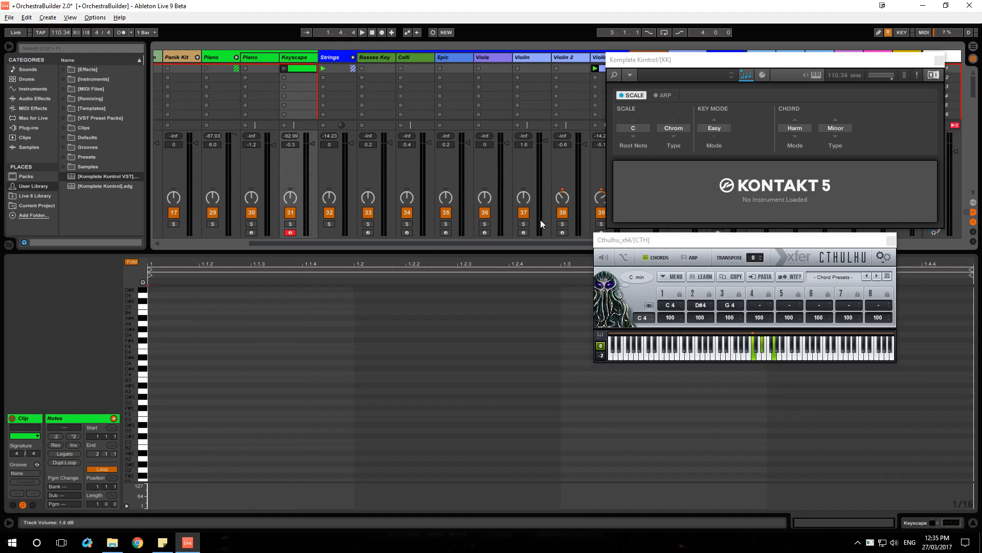
click(601, 72)
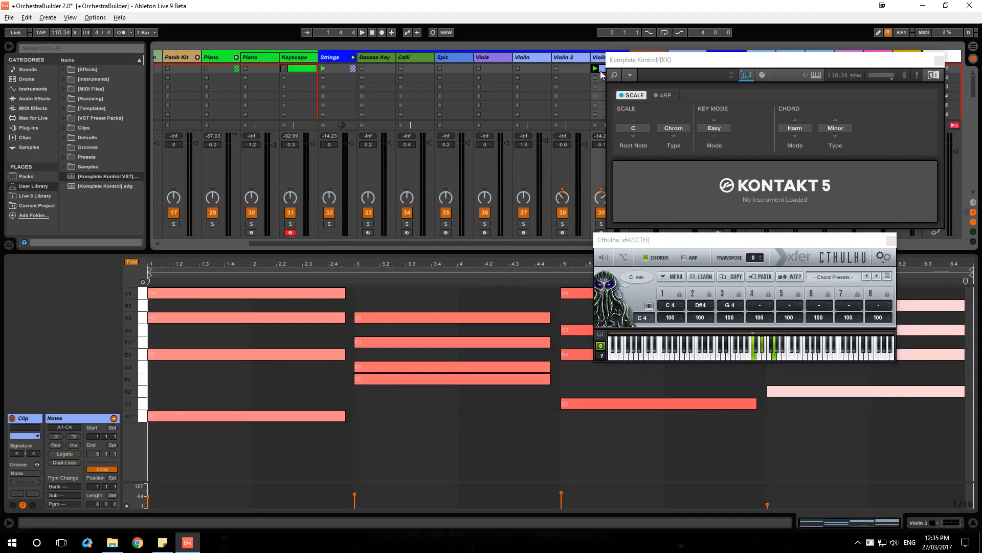
key(Delete)
- Record an A3, C4 and E4 chord into the Keyscape clip, show the full note range, and stop the transport
click(307, 69)
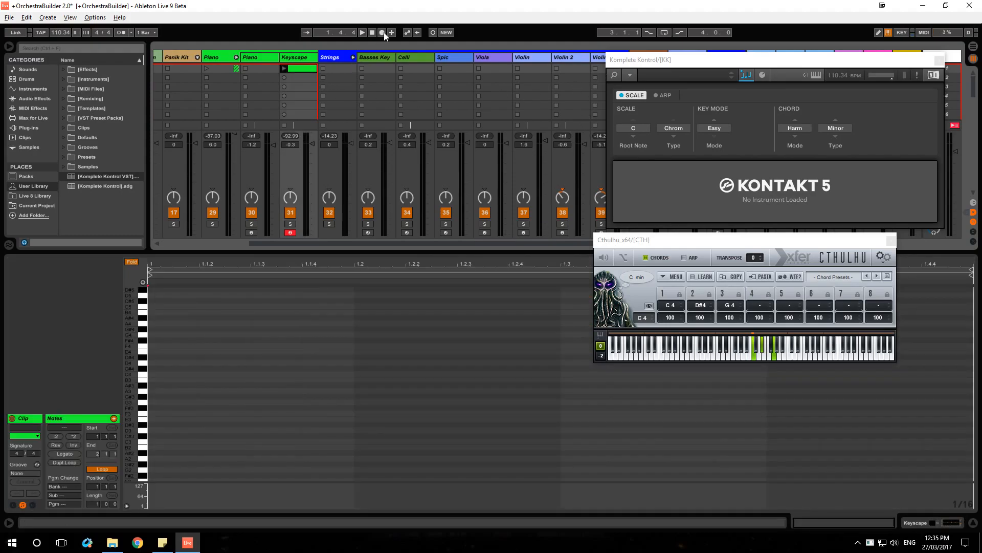
click(284, 69)
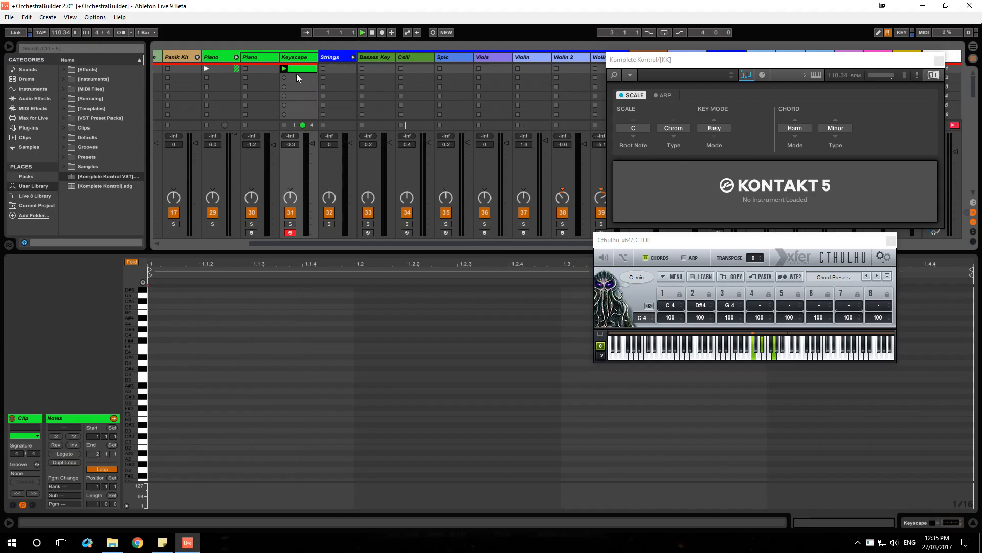
click(433, 33)
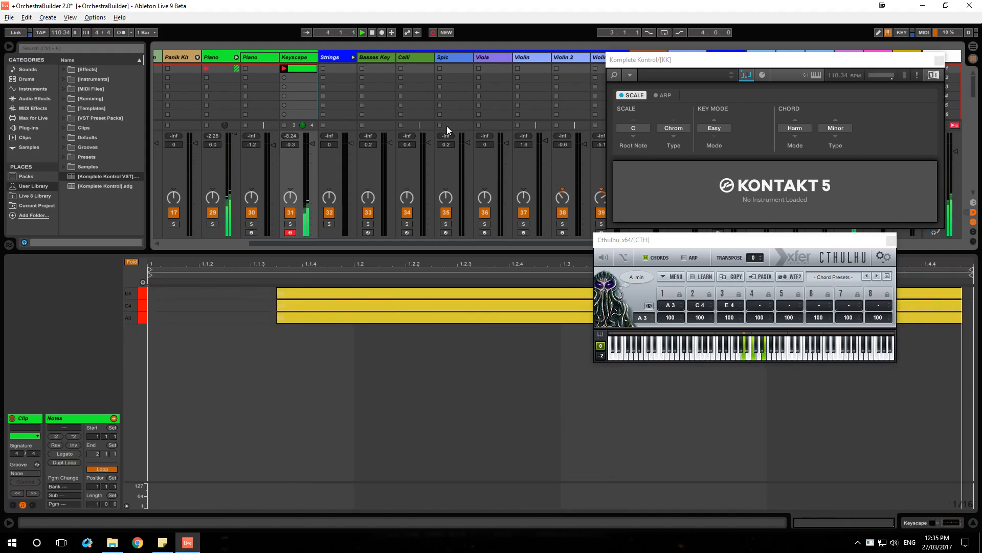
click(135, 263)
scroll(312, 409, up, 2)
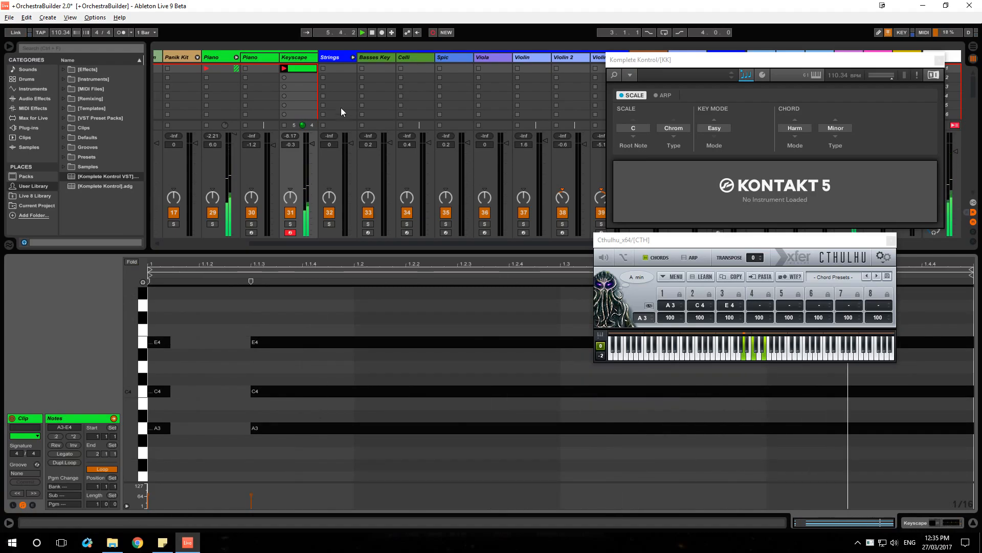
click(372, 34)
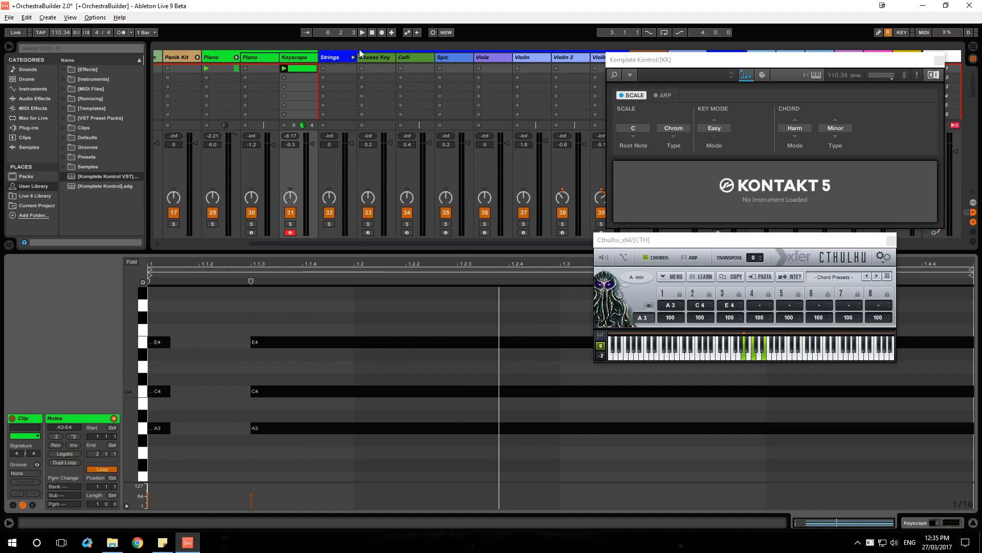
- Fold the Strings and Piano groups and clear the clip selection
scroll(354, 55, left, 4)
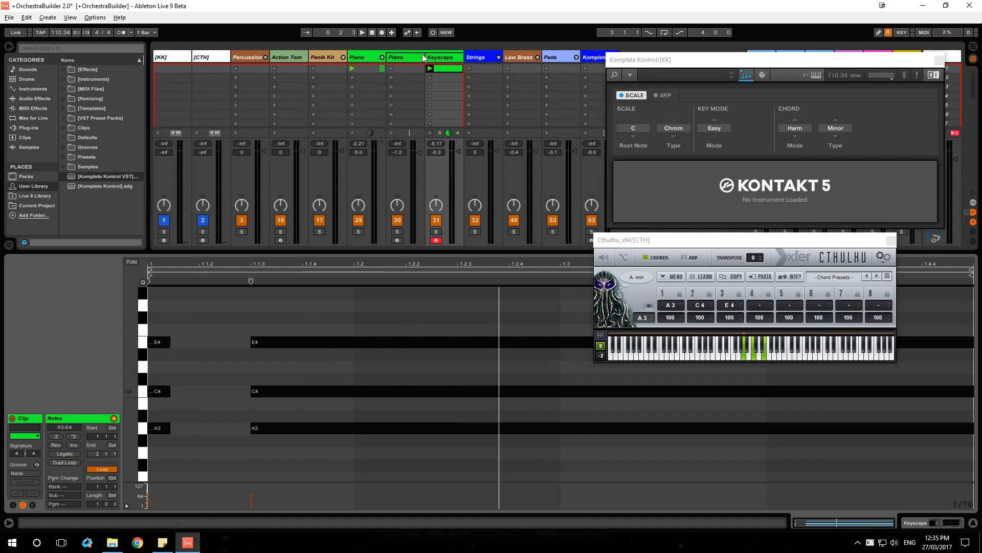
click(382, 58)
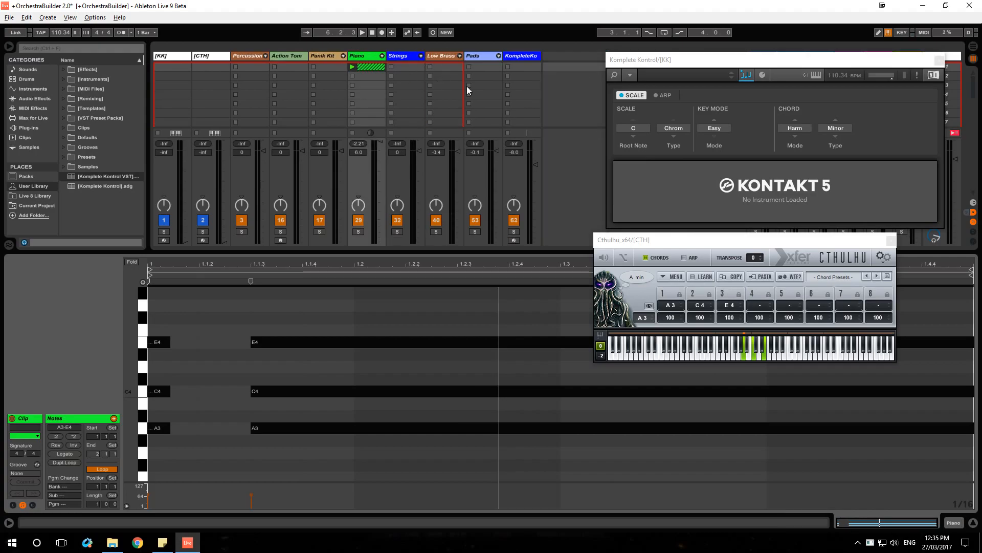
click(567, 77)
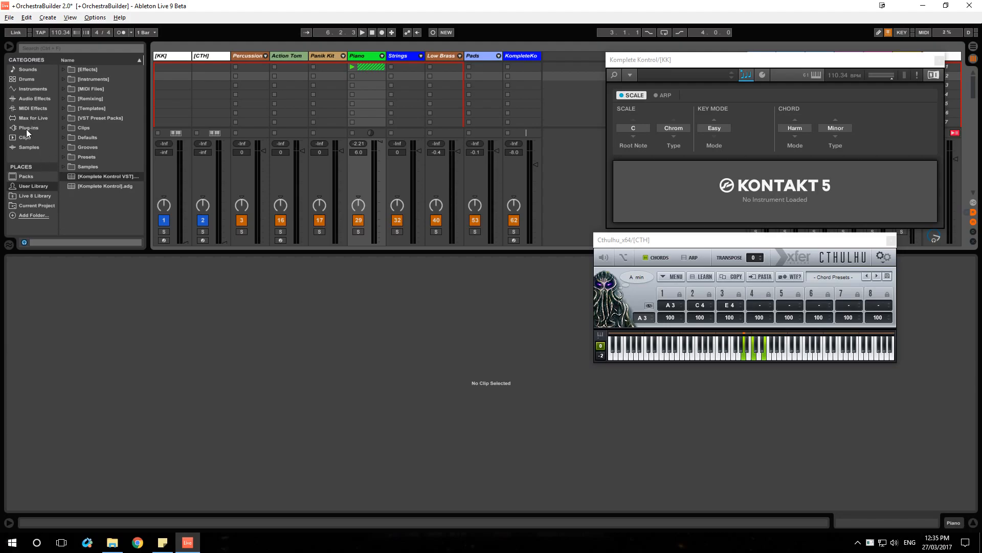
- Find Bright1 Buzz Pad among the Analog instrument's Pad presets and load it onto a new MIDI track after KompleteKo
click(34, 89)
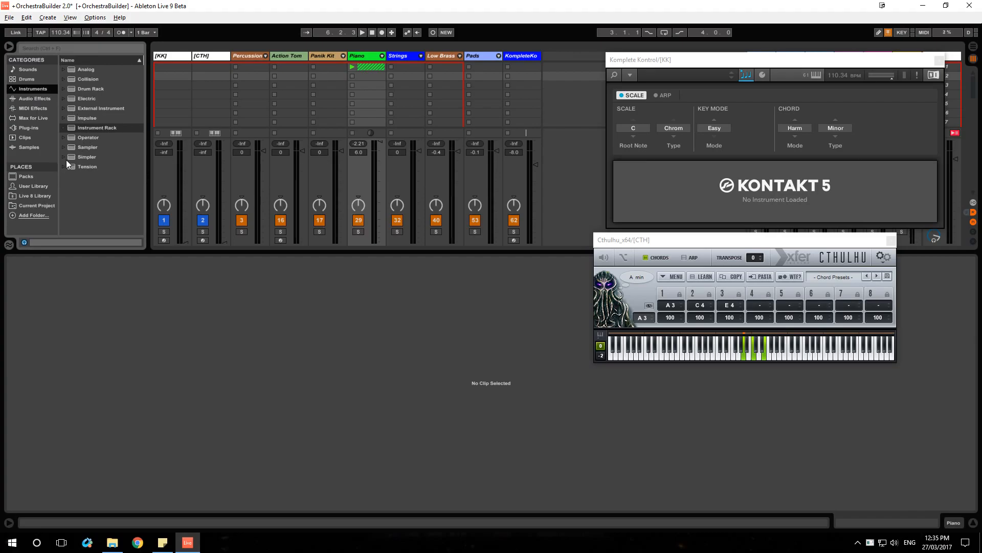
click(64, 118)
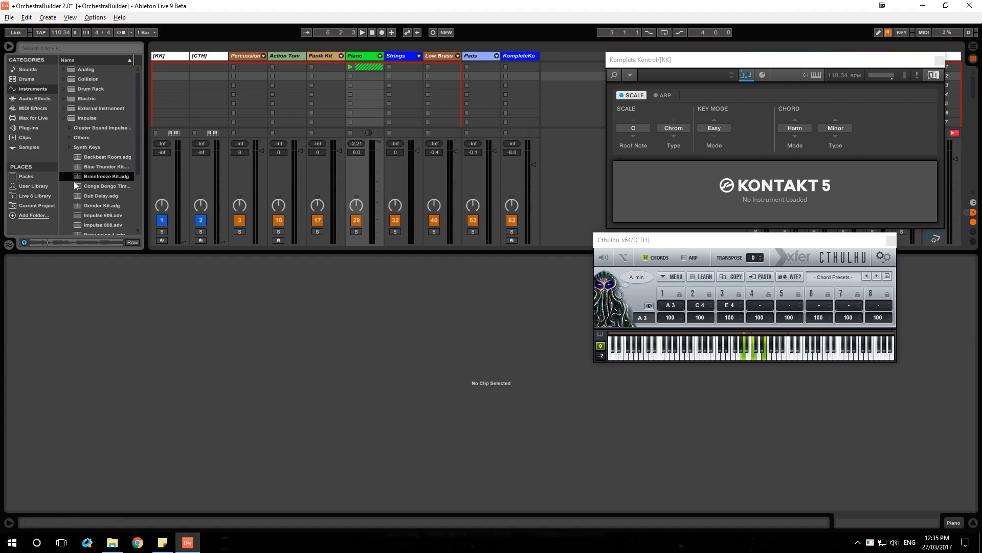
click(64, 118)
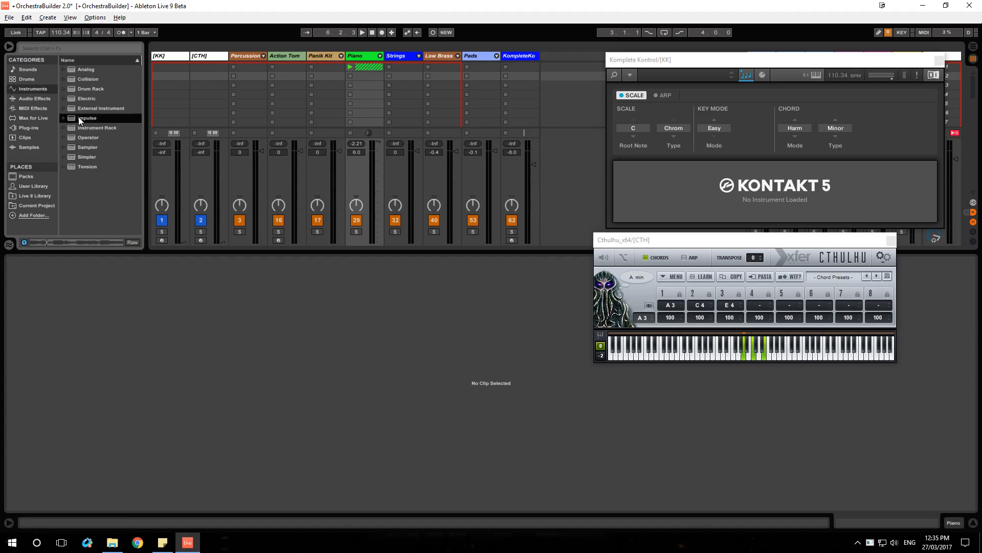
click(62, 68)
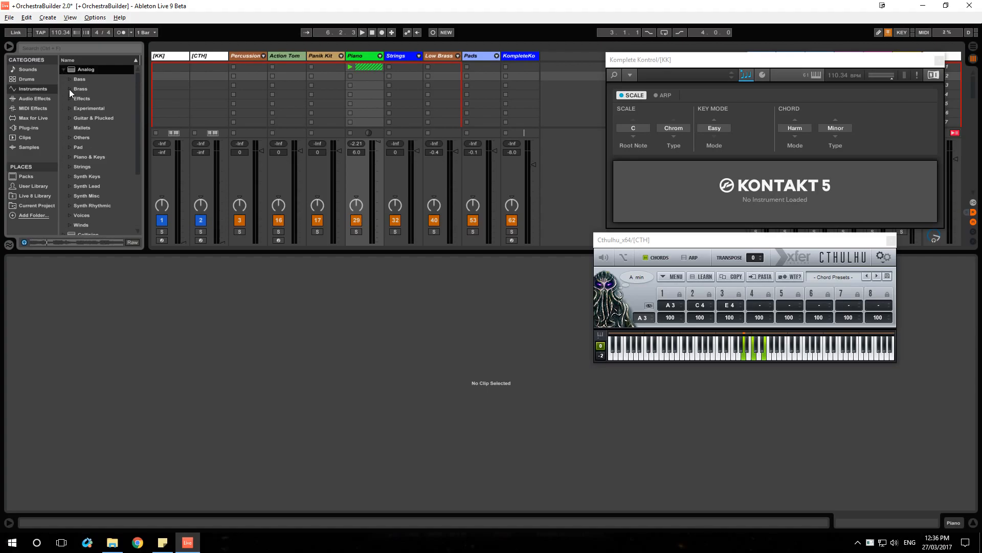
click(70, 147)
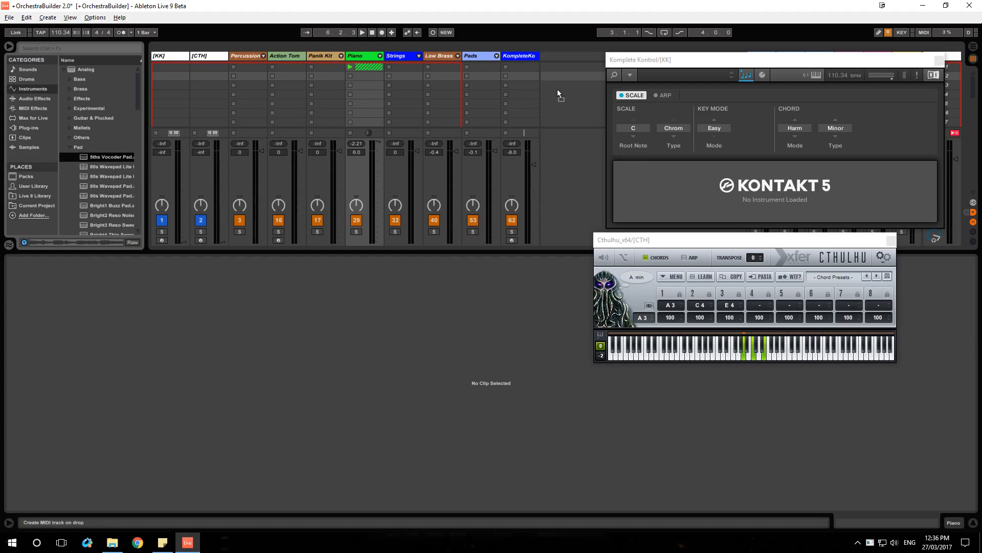
drag(93, 205, 564, 73)
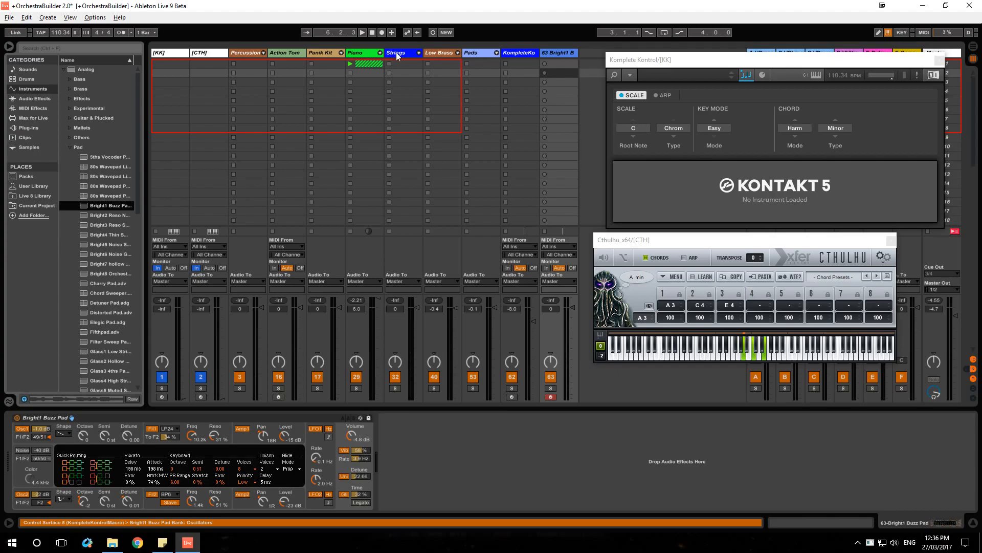
- Examine the MIDI From source list on the Bright1 Buzz Pad track and close it without changing the input
click(559, 245)
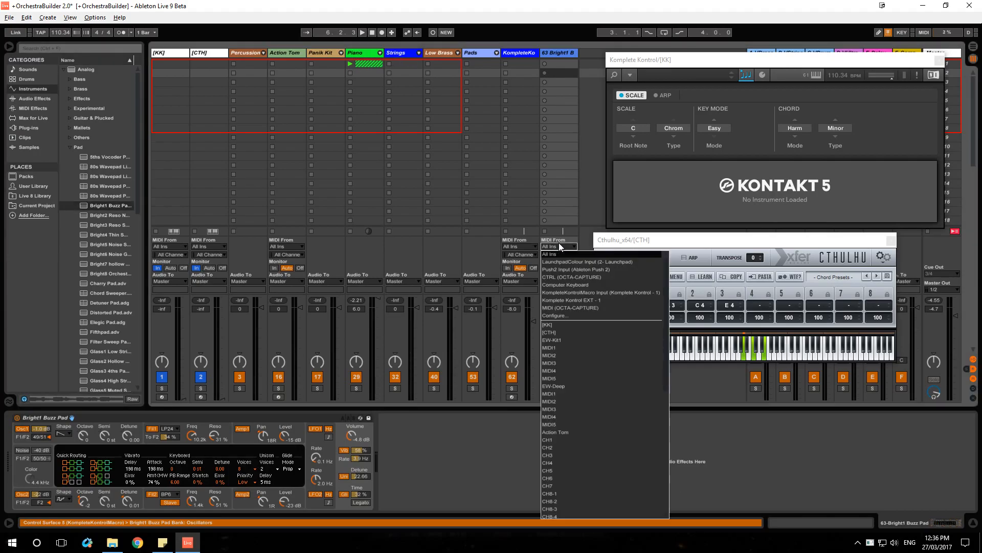
key(Escape)
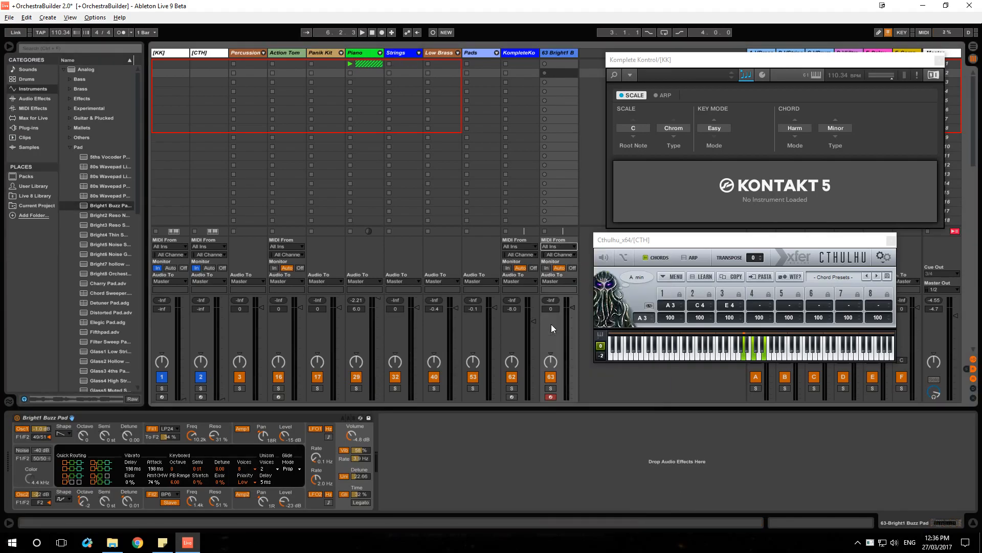
- Set the Bright1 Buzz Pad track's MIDI input to the Komplete Kontrol output of the [KK] track and arm it for recording
click(556, 255)
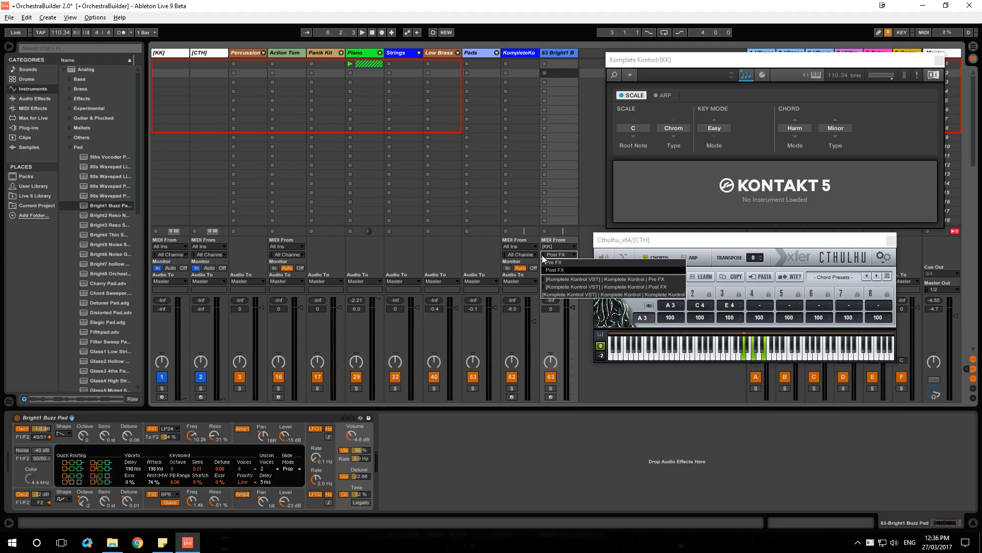
click(548, 294)
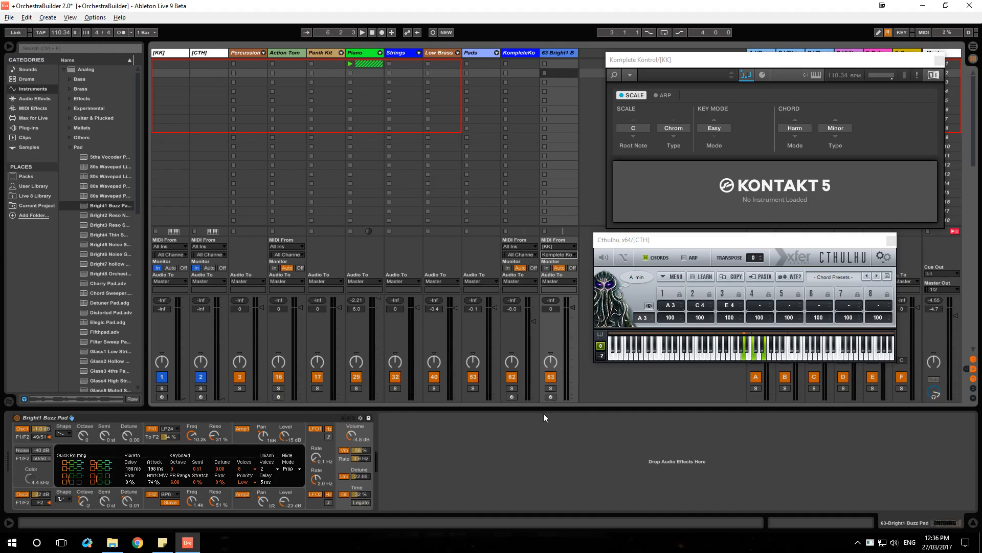
click(551, 397)
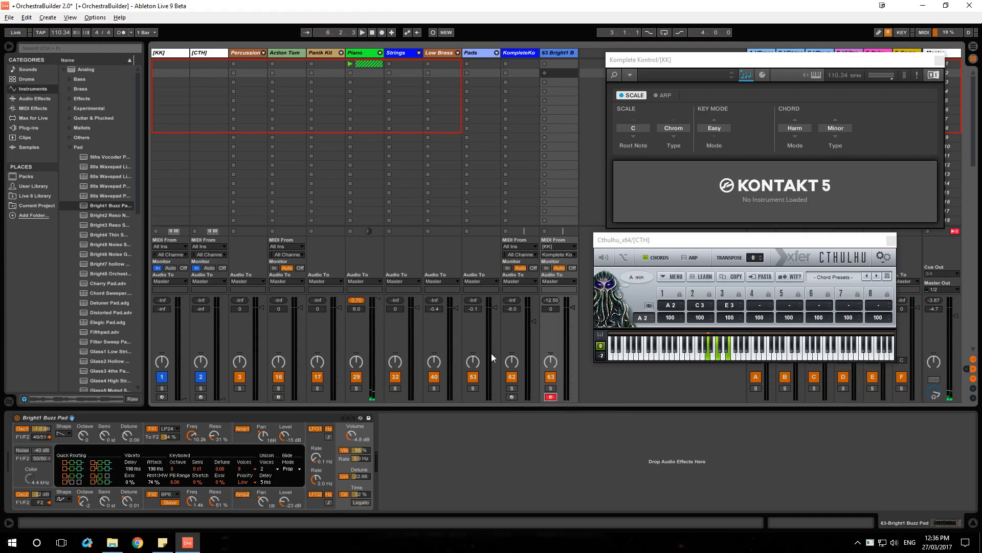
- Look inside the Piano group, fold it again, and delete the Bright1 Buzz Pad track
click(379, 53)
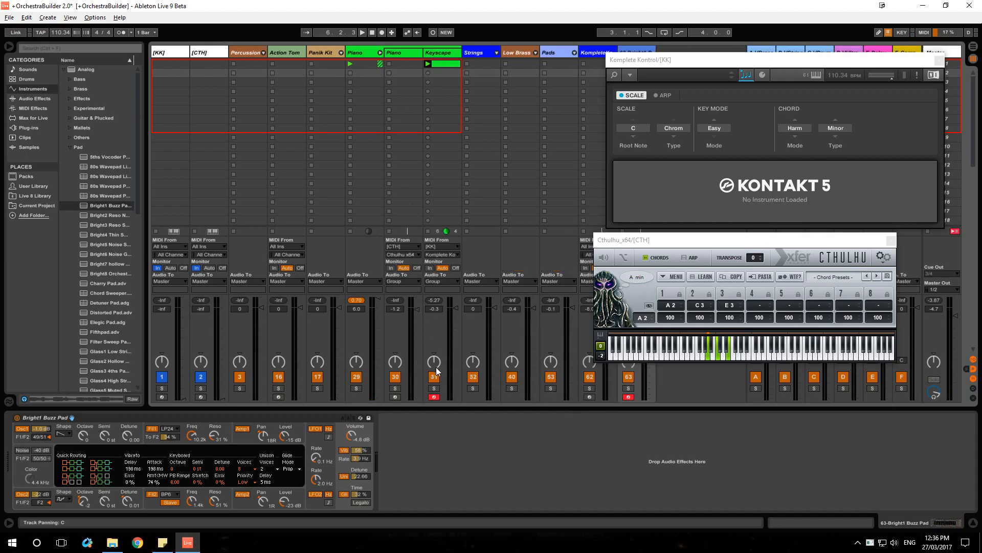
click(380, 53)
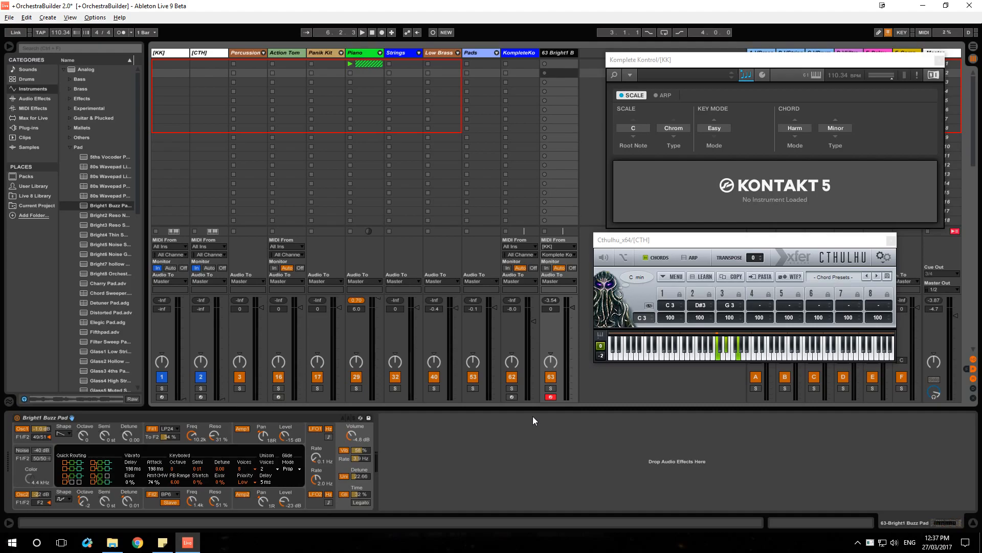
key(Delete)
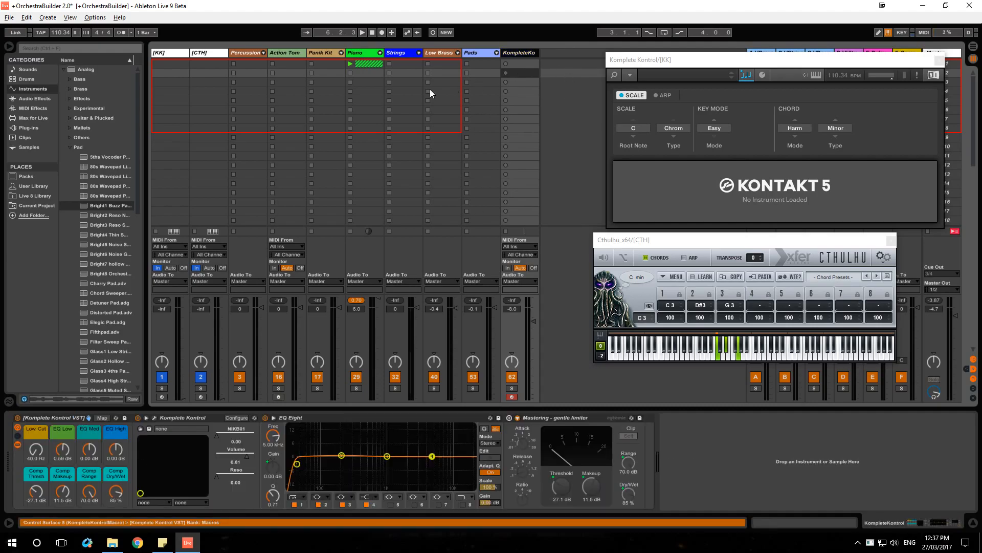
- Unfold the Piano group and arm its Keyscape track for recording
click(379, 53)
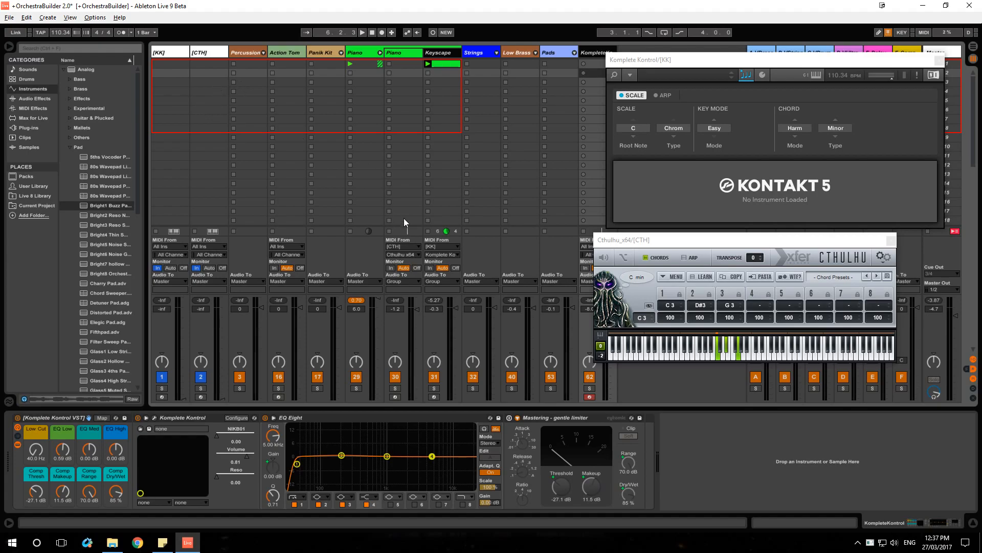
click(435, 52)
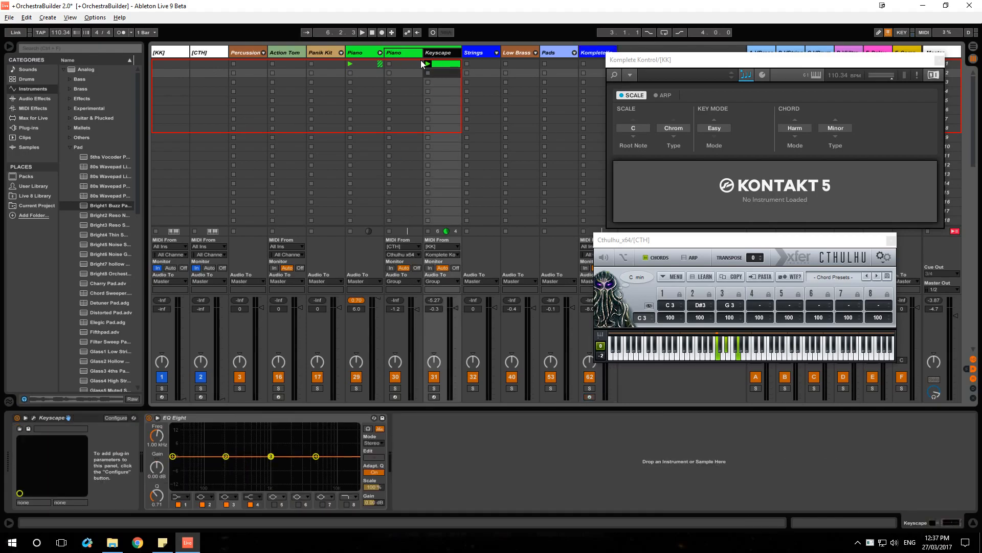
click(434, 396)
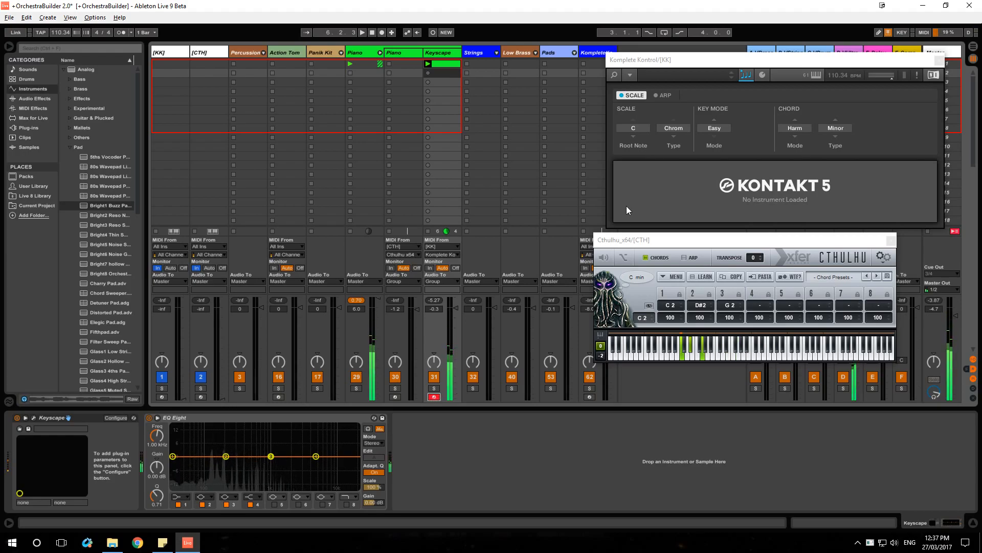
- Set the Keyscape track's MIDI input to the Cthulhu_x64 output of the [CTH] track
click(445, 245)
click(456, 266)
click(444, 246)
click(444, 259)
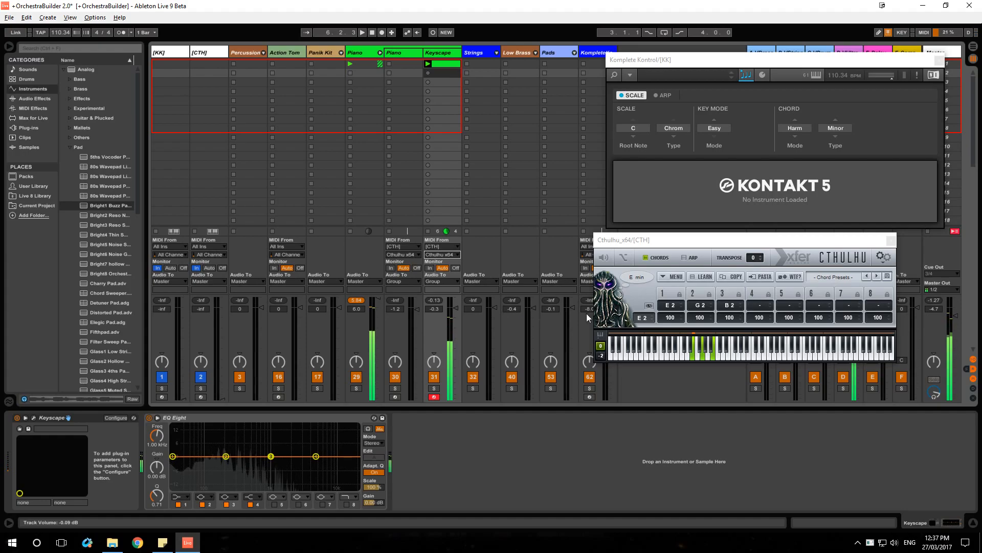
- Load the BachChorale_15T chord preset from the BachChorales100+ category into Cthulhu
click(849, 276)
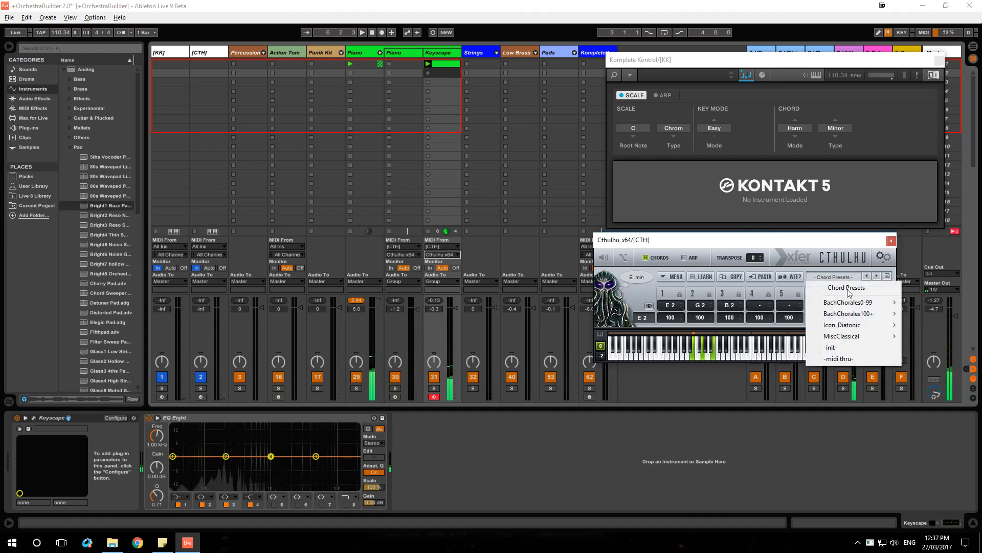
mouse_move(850, 313)
click(692, 306)
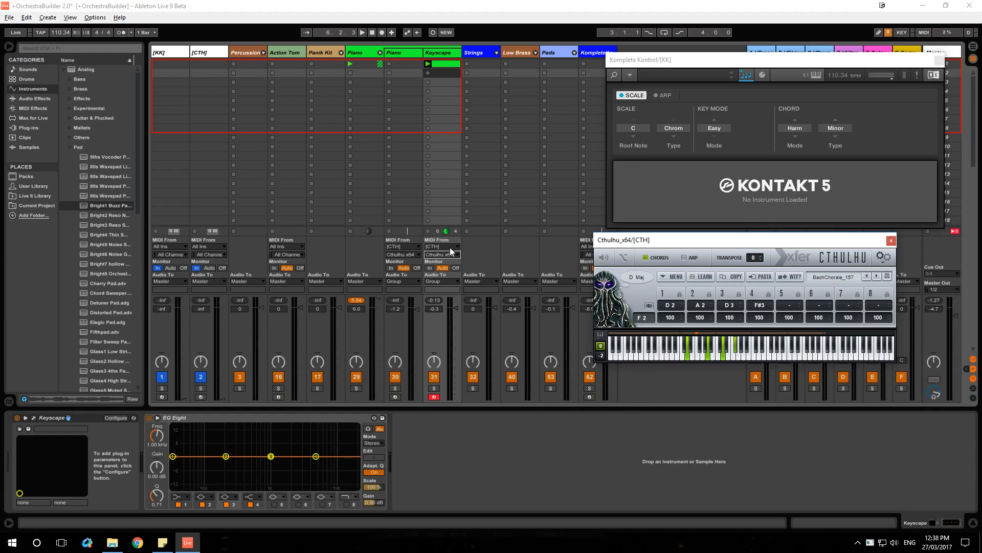
- Delete the recorded clip from the Keyscape track and move the selection from the Piano track back to Keyscape
click(439, 58)
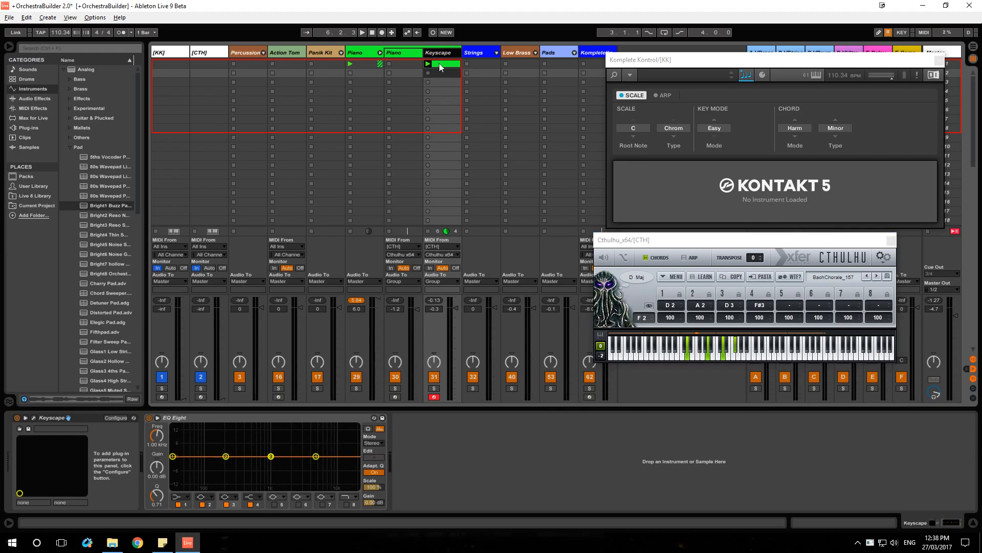
key(Delete)
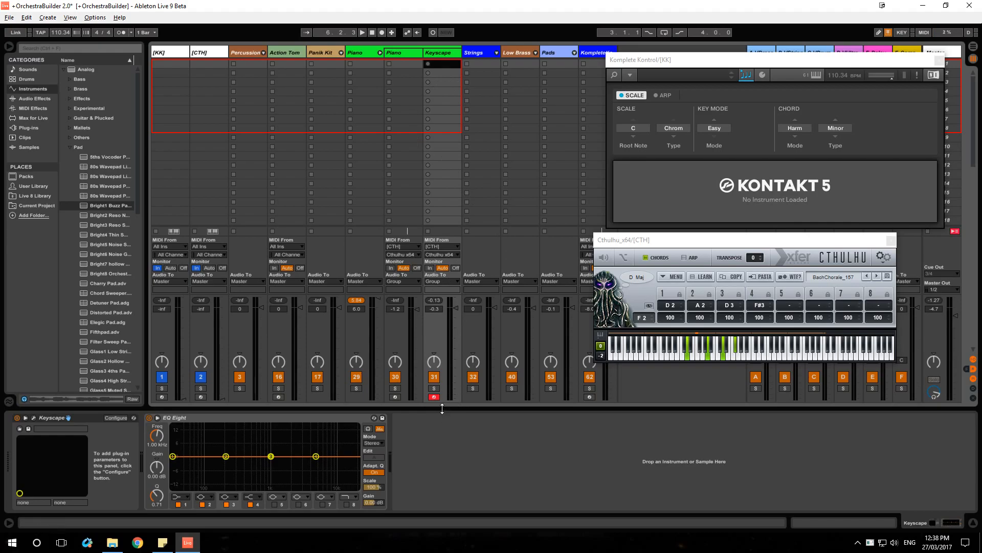
click(419, 332)
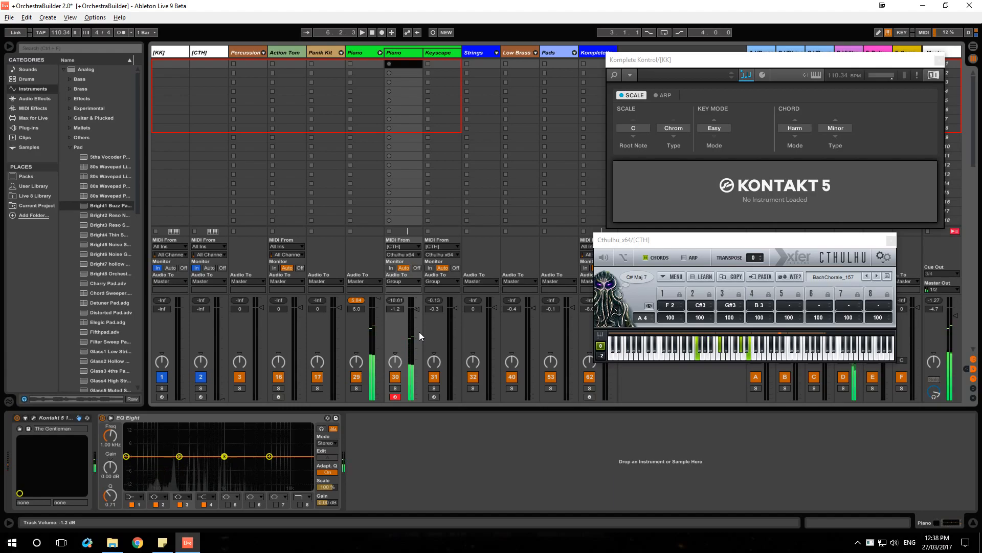
key(Right)
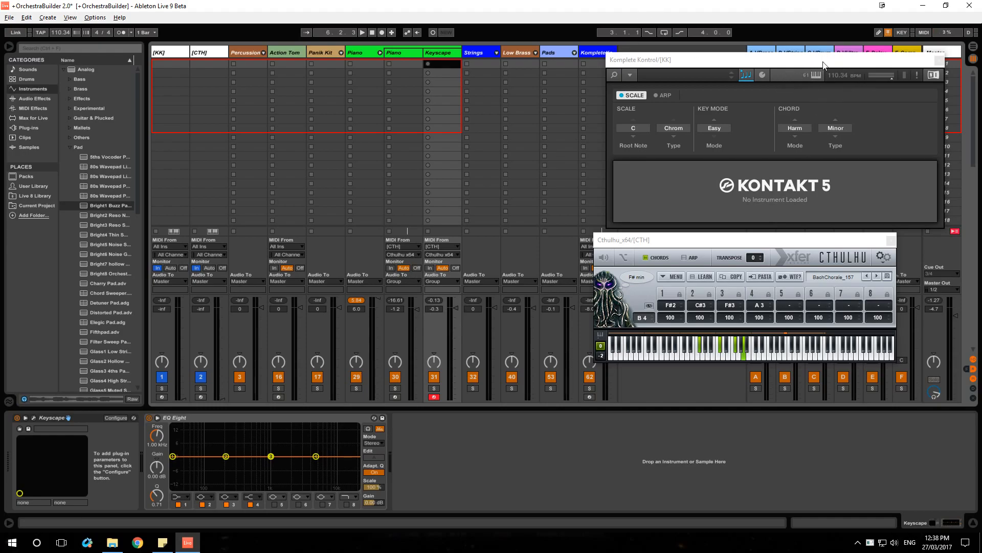
- Move the Komplete Kontrol window slightly, connect the plug-in to the hardware keyboard, and select the [KK] track
mouse_move(779, 60)
mouse_down()
mouse_move(746, 66)
mouse_move(780, 59)
mouse_up()
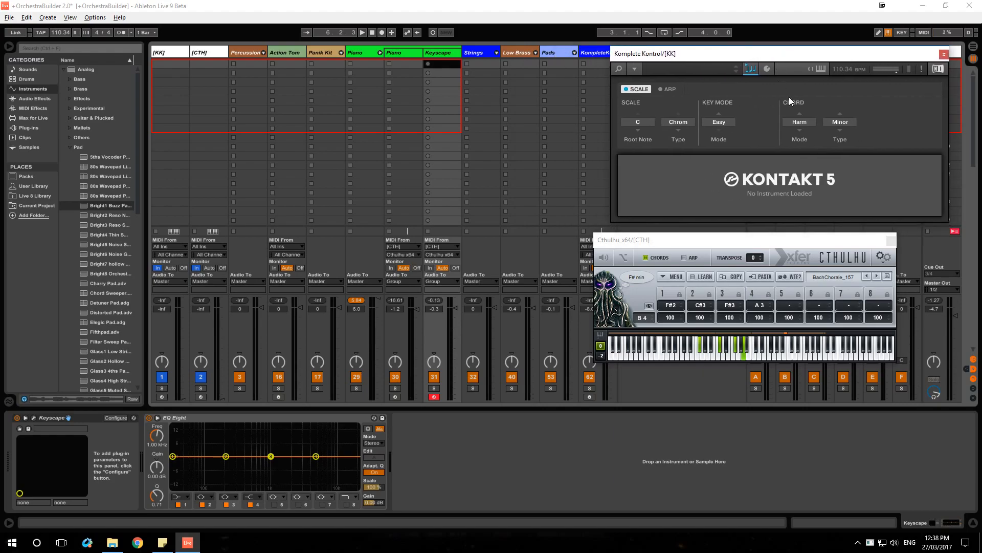
click(820, 69)
click(162, 52)
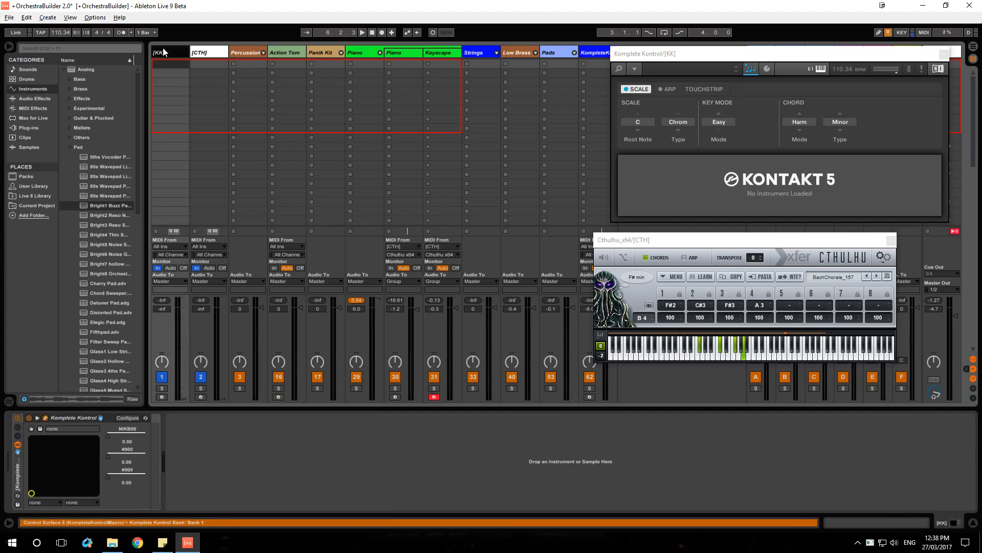
- Compare the Keyscape and [KK] tracks and examine Keyscape's MIDI From source list without changing its input
click(437, 55)
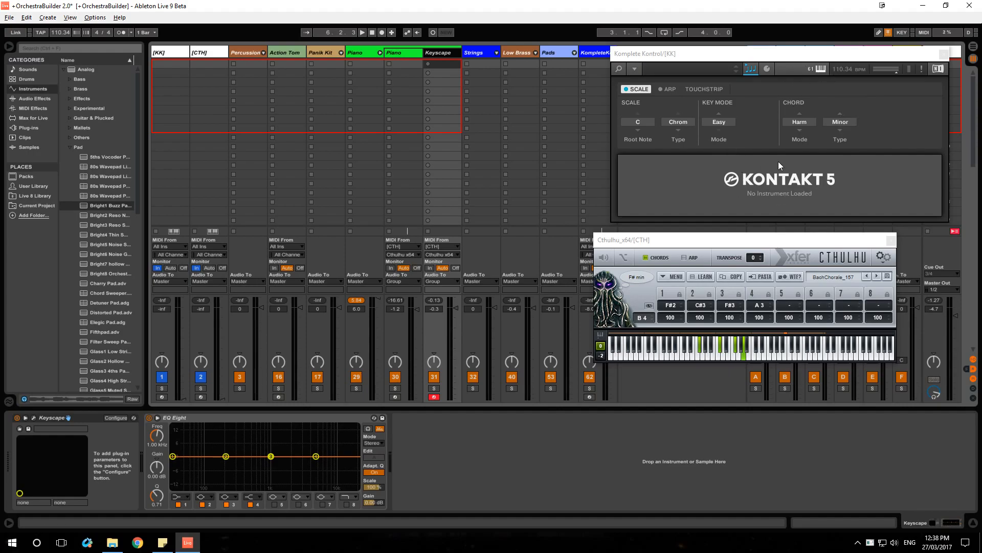
click(162, 52)
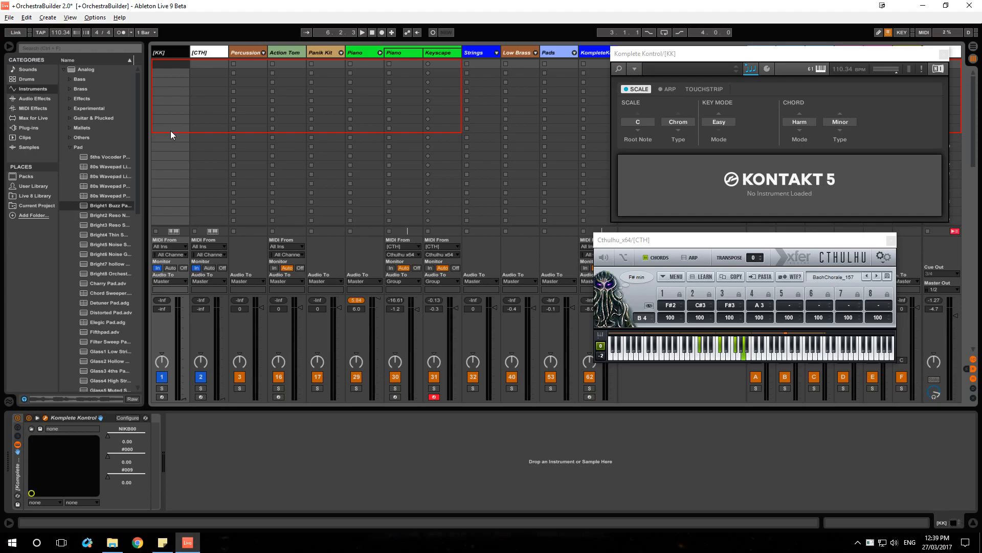
click(438, 54)
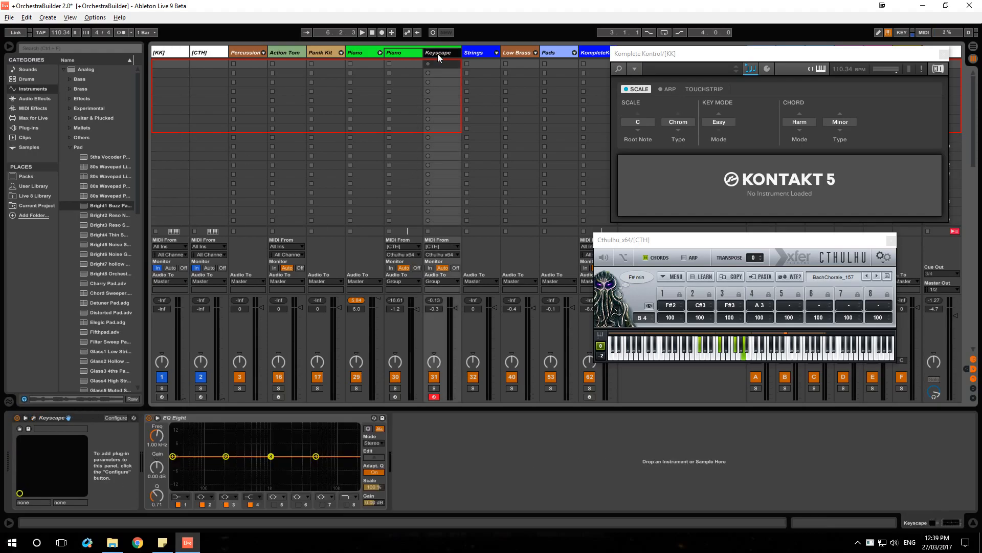
click(443, 245)
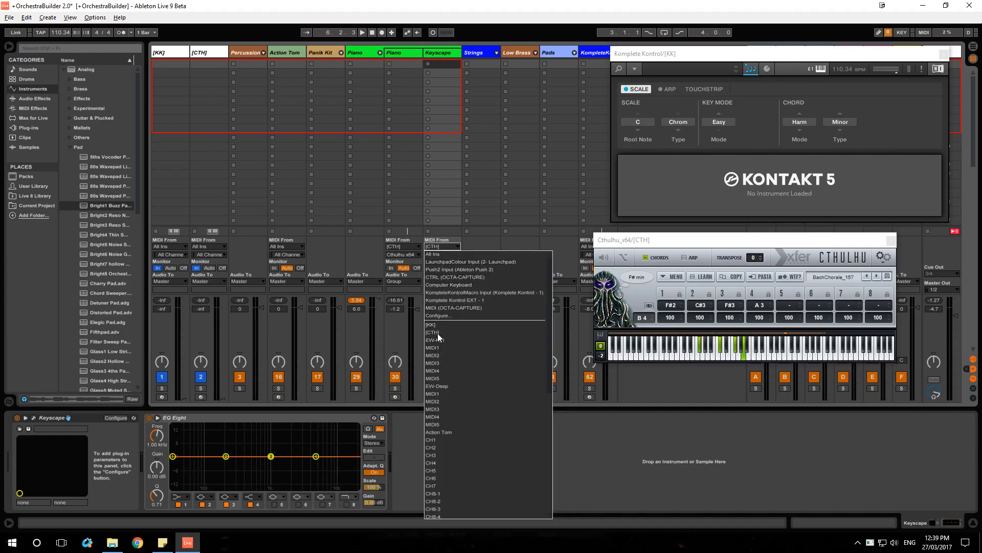
click(439, 247)
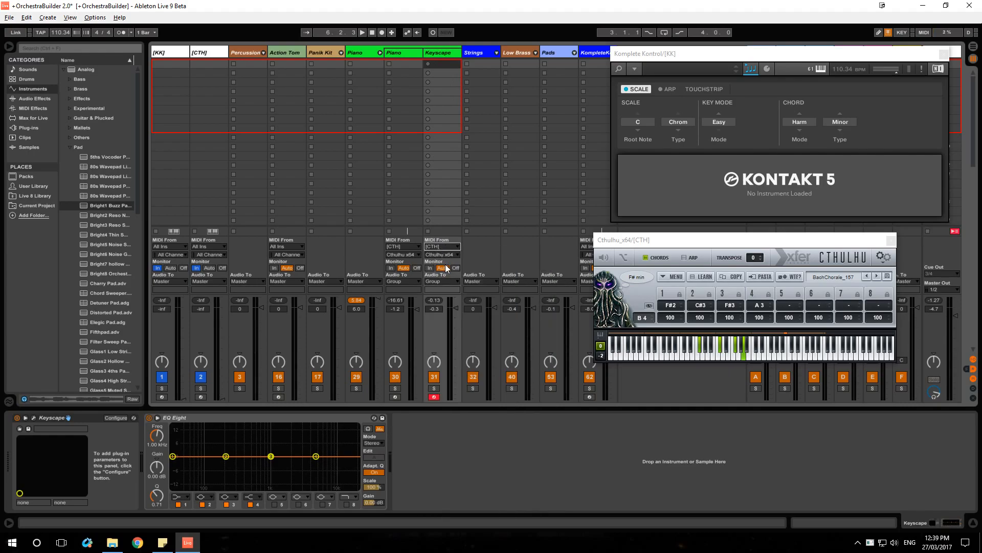